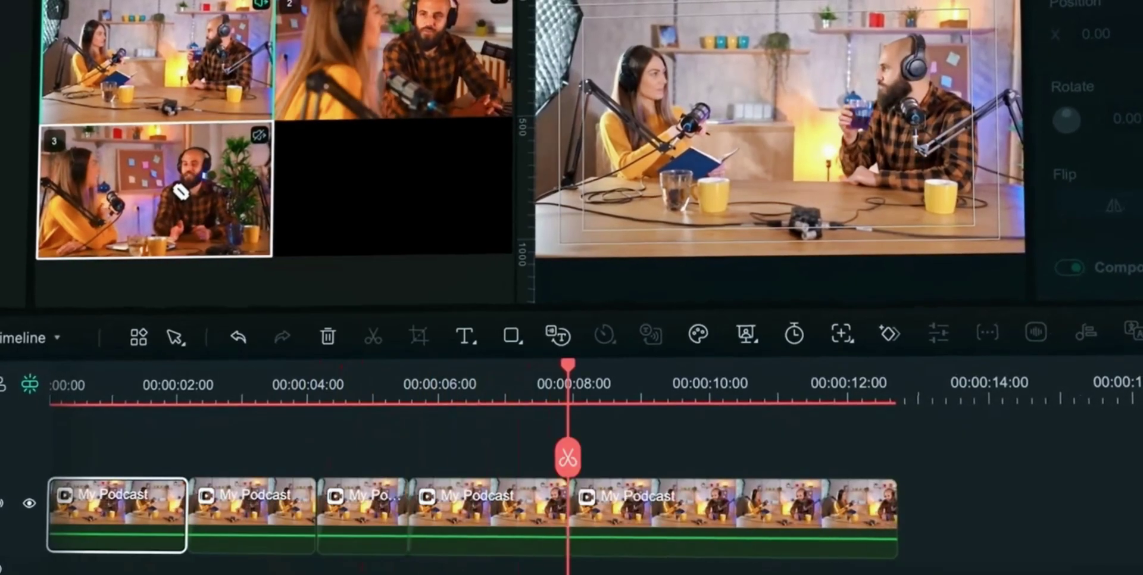
Step: Select the next My Podcast multicam section and switch it to camera 2's close-up
{"action": "left_click", "coordinate": [493, 511]}
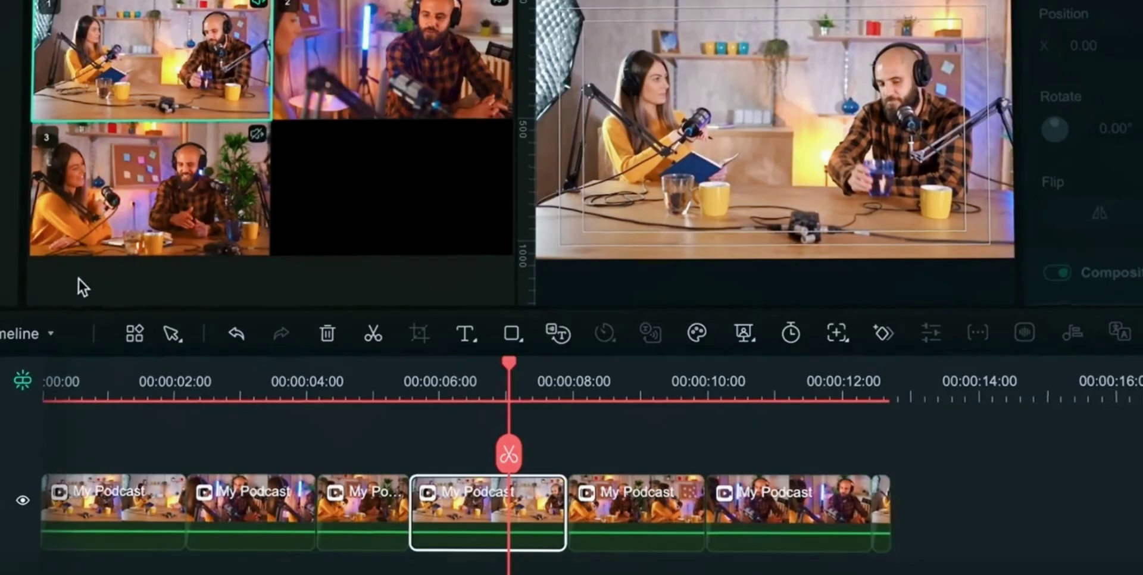
{"action": "key", "text": "2"}
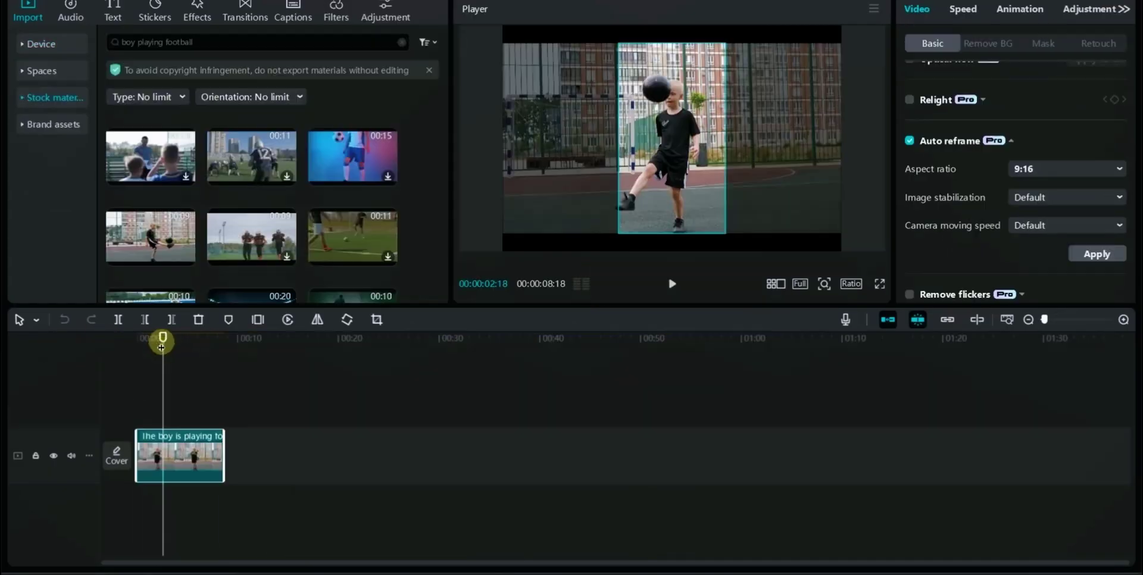
Step: Give the football clip's 9:16 reframe Stable stabilization and Fast camera speed, then rewind it to the start
{"action": "left_click_drag", "start_coordinate": [159, 334], "coordinate": [139, 337]}
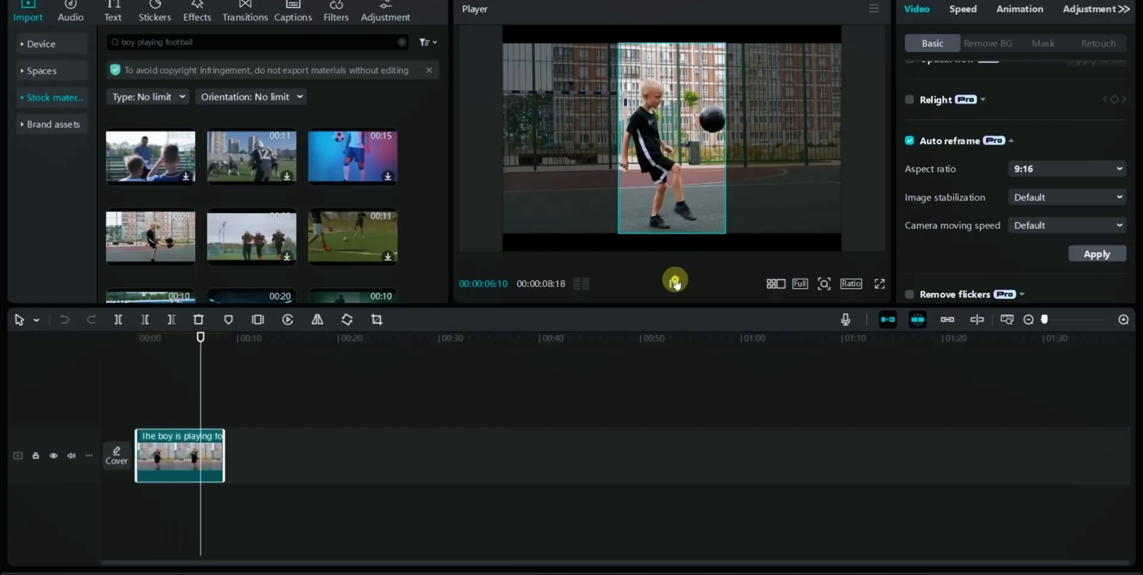
{"action": "left_click", "coordinate": [676, 284]}
{"action": "left_click", "coordinate": [1055, 198]}
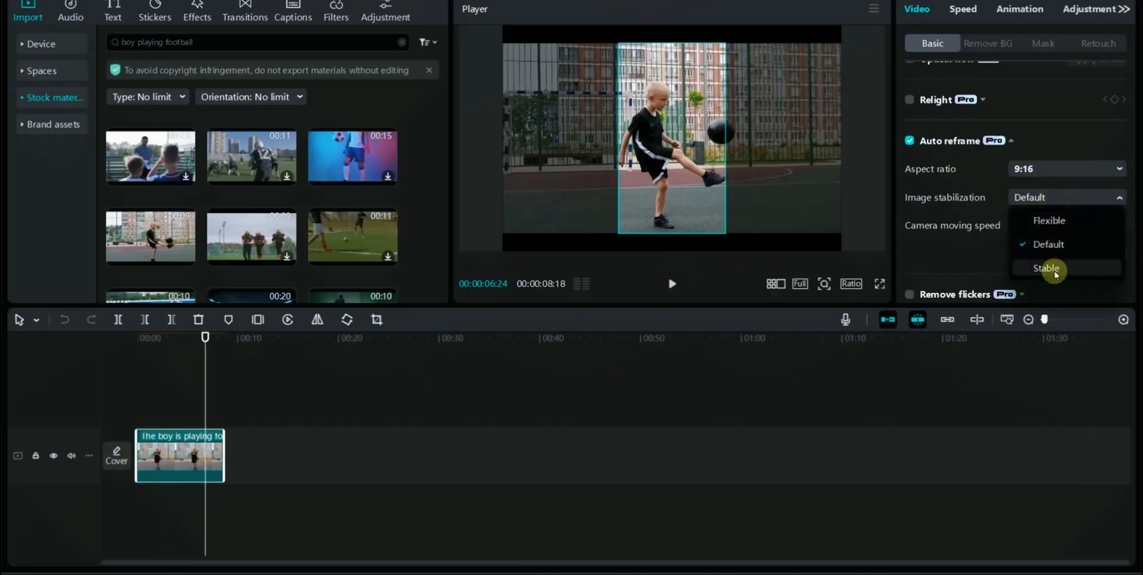
{"action": "left_click", "coordinate": [1056, 222]}
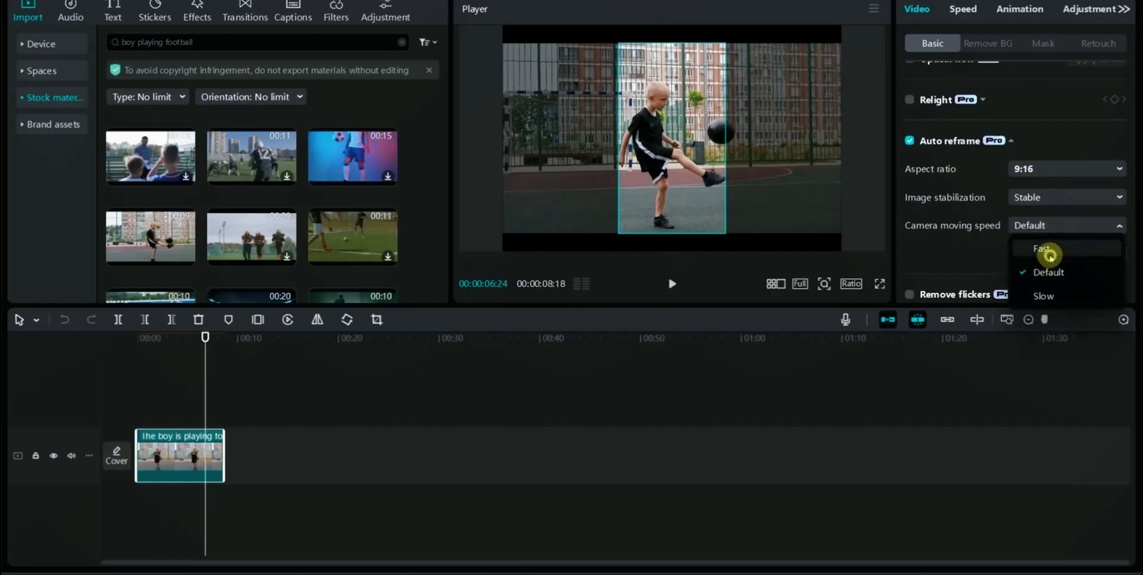
{"action": "left_click", "coordinate": [1046, 250]}
{"action": "left_click_drag", "start_coordinate": [216, 339], "coordinate": [64, 340]}
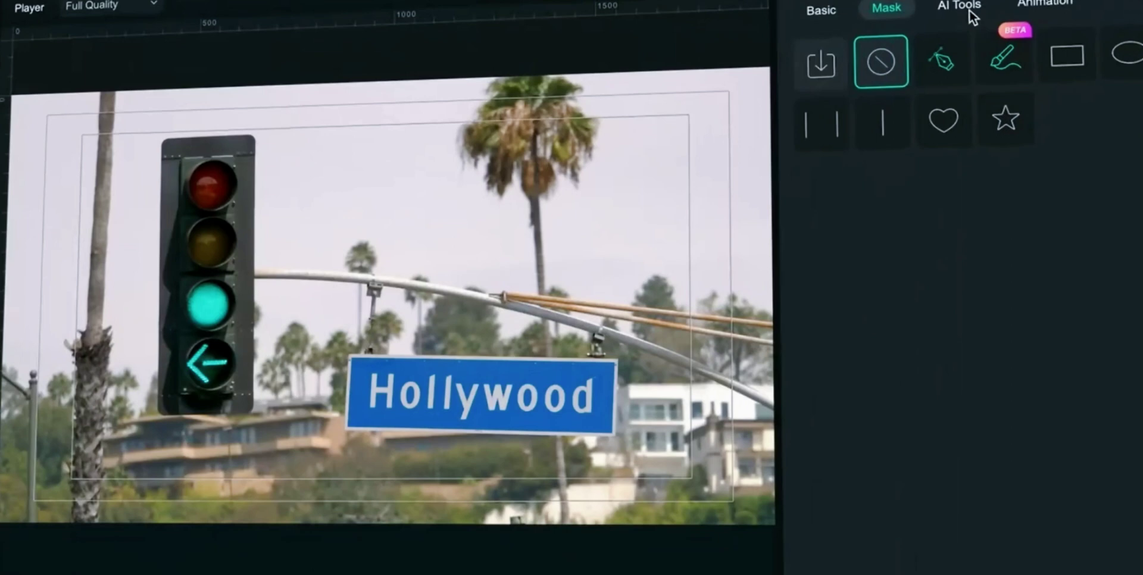
Step: Enable Planar Tracking in AI Tools with the Advanced tracker at High accuracy
{"action": "left_click", "coordinate": [969, 10]}
{"action": "left_click", "coordinate": [808, 207]}
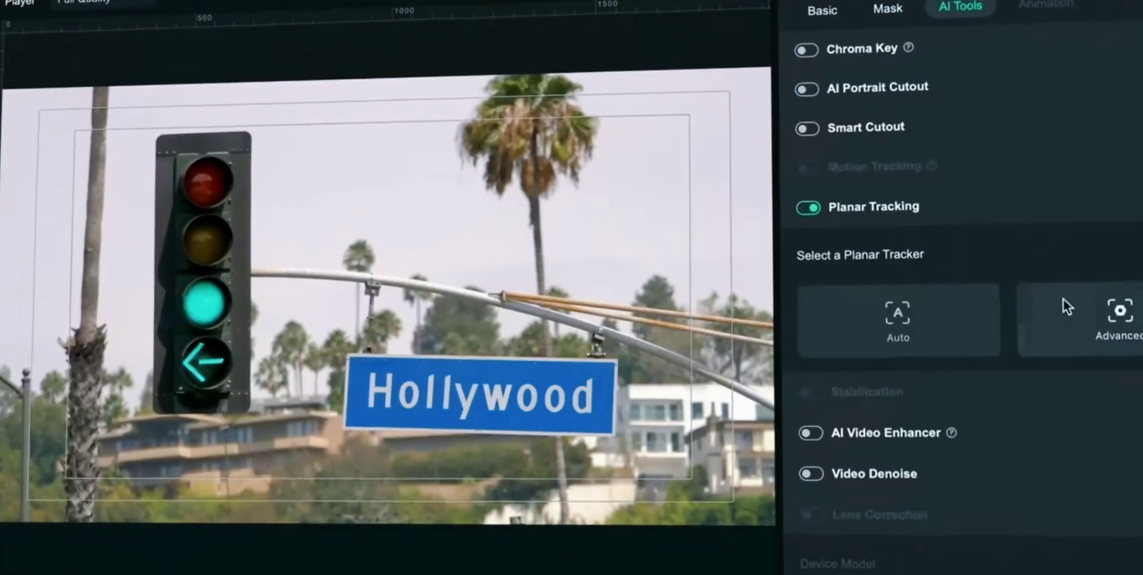
{"action": "left_click", "coordinate": [1119, 327]}
{"action": "left_click", "coordinate": [964, 359]}
{"action": "left_click", "coordinate": [957, 462]}
Step: Fit the tracker's four corners onto the Hollywood sign and track it forward
{"action": "left_click_drag", "start_coordinate": [485, 354], "coordinate": [611, 434]}
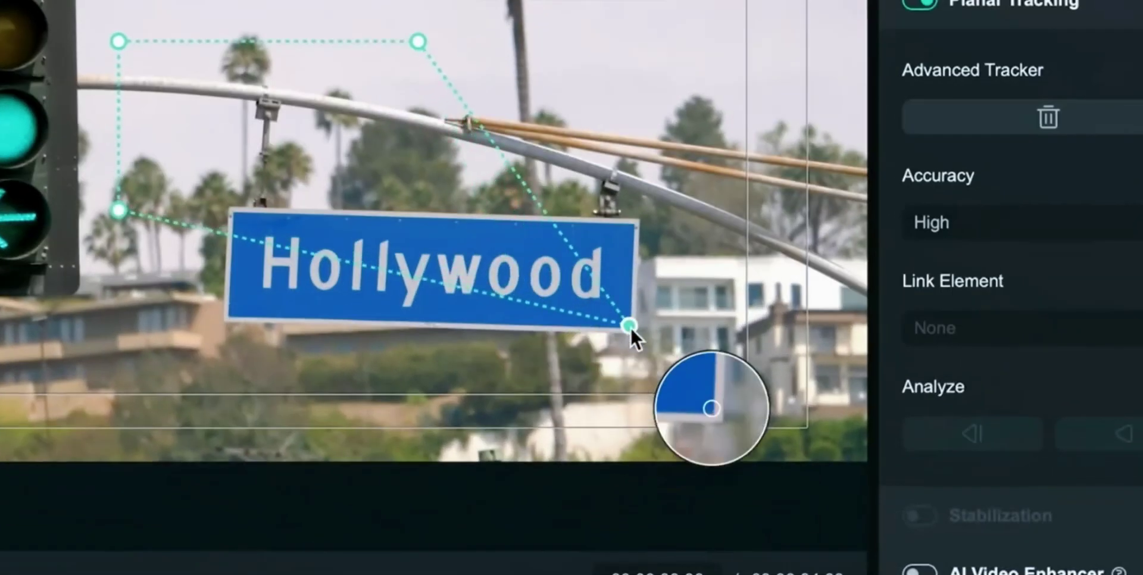
{"action": "left_click_drag", "start_coordinate": [419, 41], "coordinate": [635, 226]}
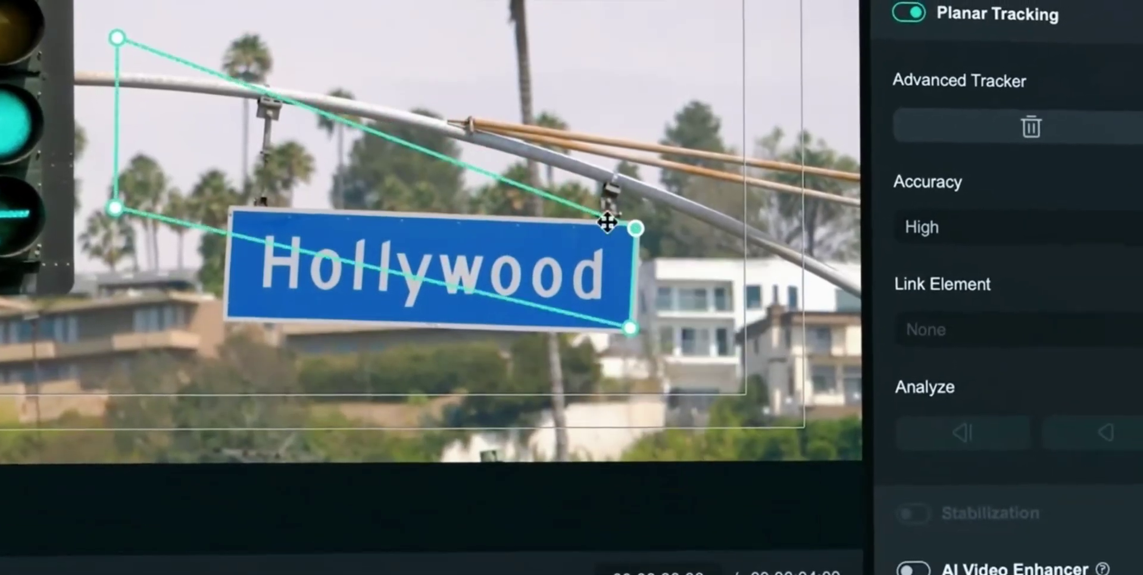
{"action": "left_click_drag", "start_coordinate": [116, 208], "coordinate": [229, 317]}
{"action": "left_click_drag", "start_coordinate": [118, 36], "coordinate": [236, 212]}
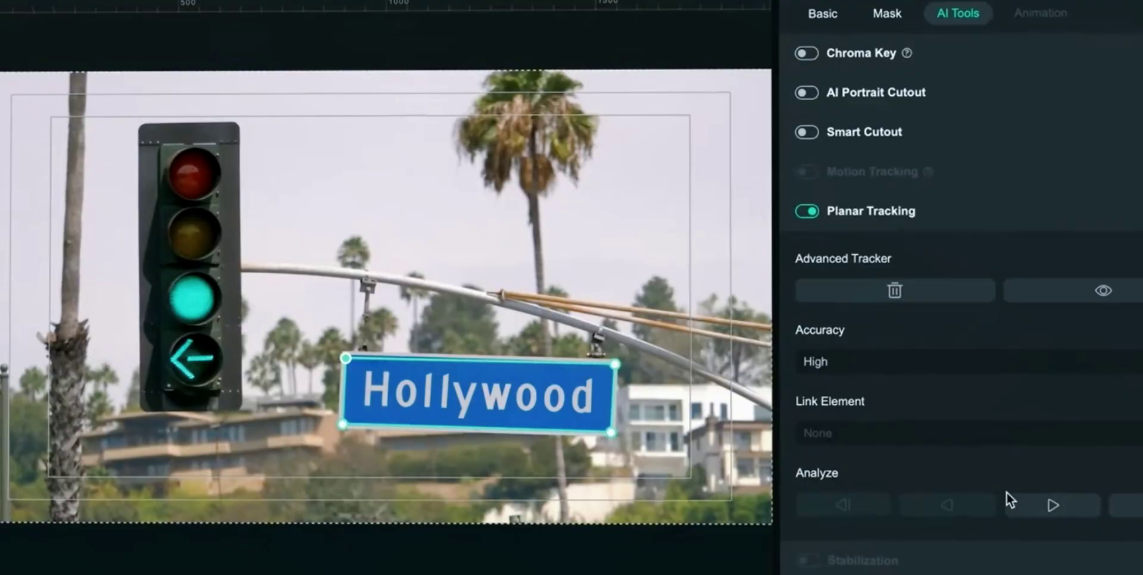
{"action": "left_click", "coordinate": [1033, 495]}
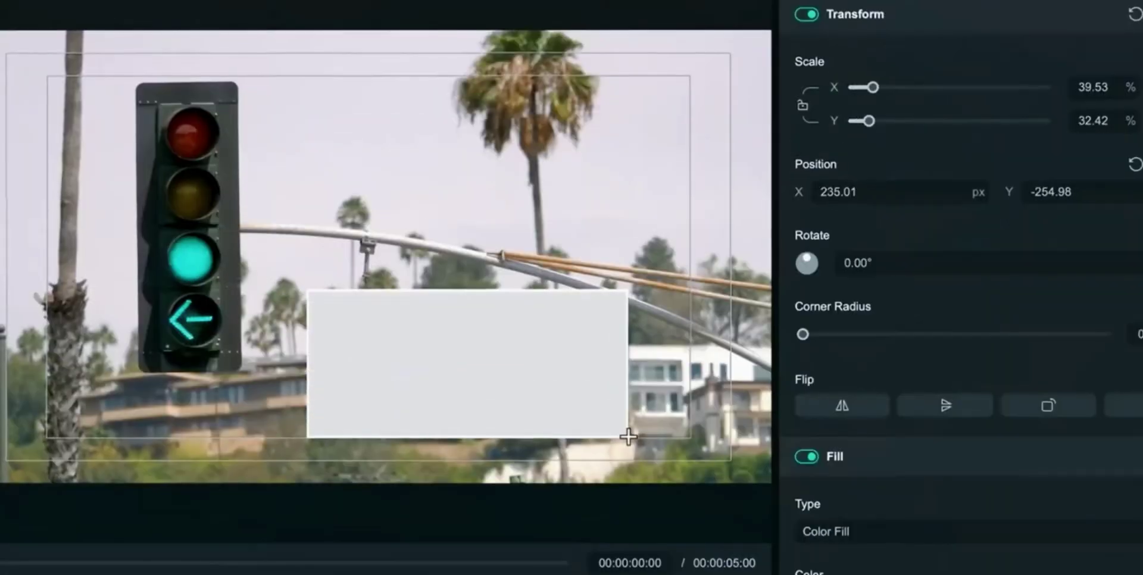
Step: Fill the rectangle with the sign's sampled blue, place it over the sign, link it, and stretch it taller
{"action": "left_click_drag", "start_coordinate": [628, 437], "coordinate": [384, 372]}
{"action": "left_click", "coordinate": [599, 350]}
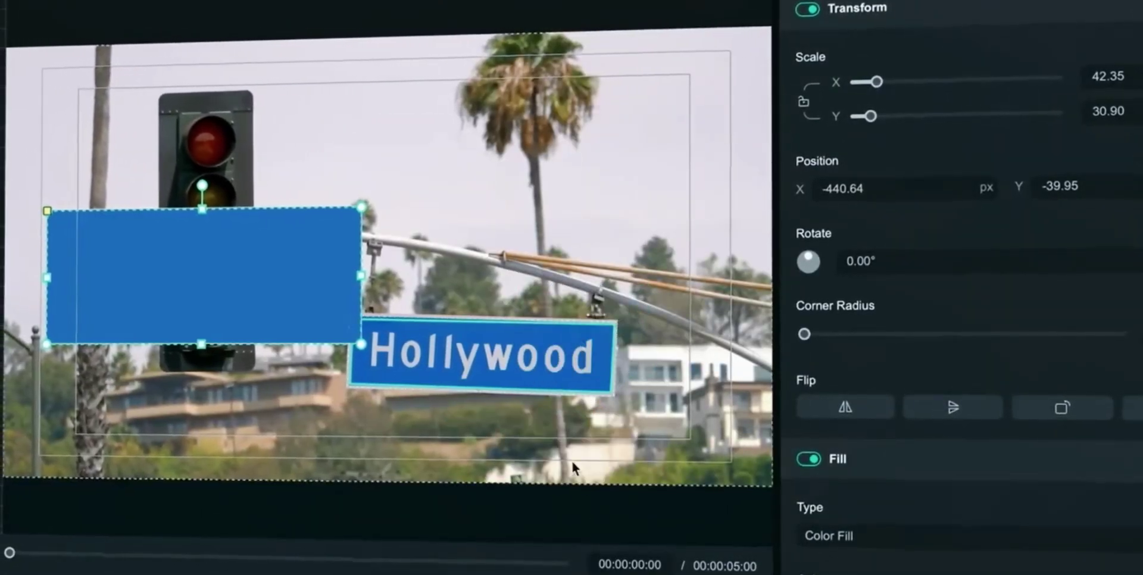
{"action": "left_click_drag", "start_coordinate": [232, 249], "coordinate": [424, 325]}
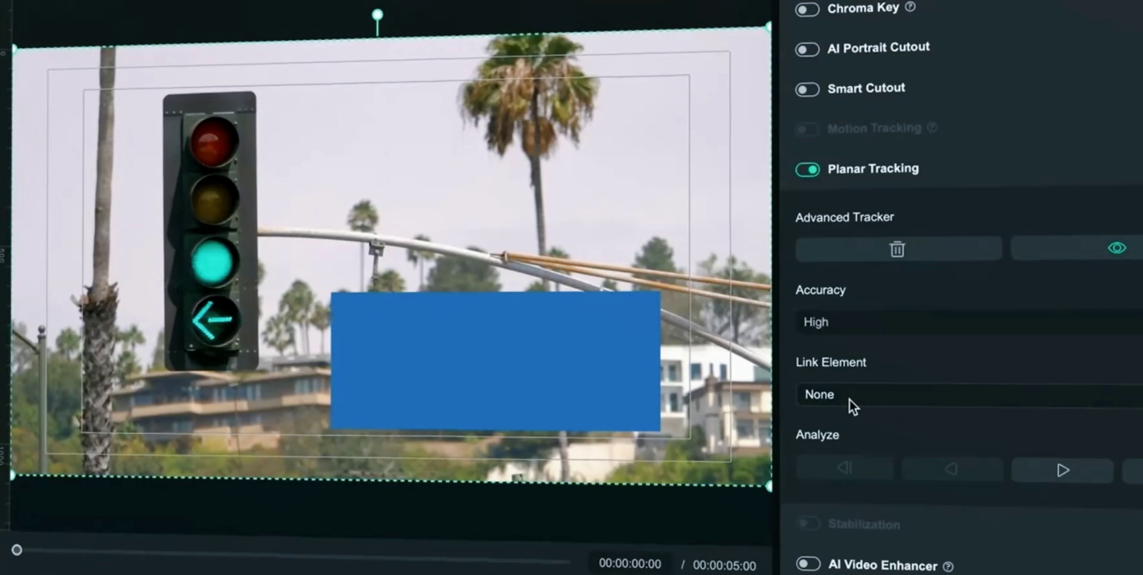
{"action": "left_click", "coordinate": [848, 398]}
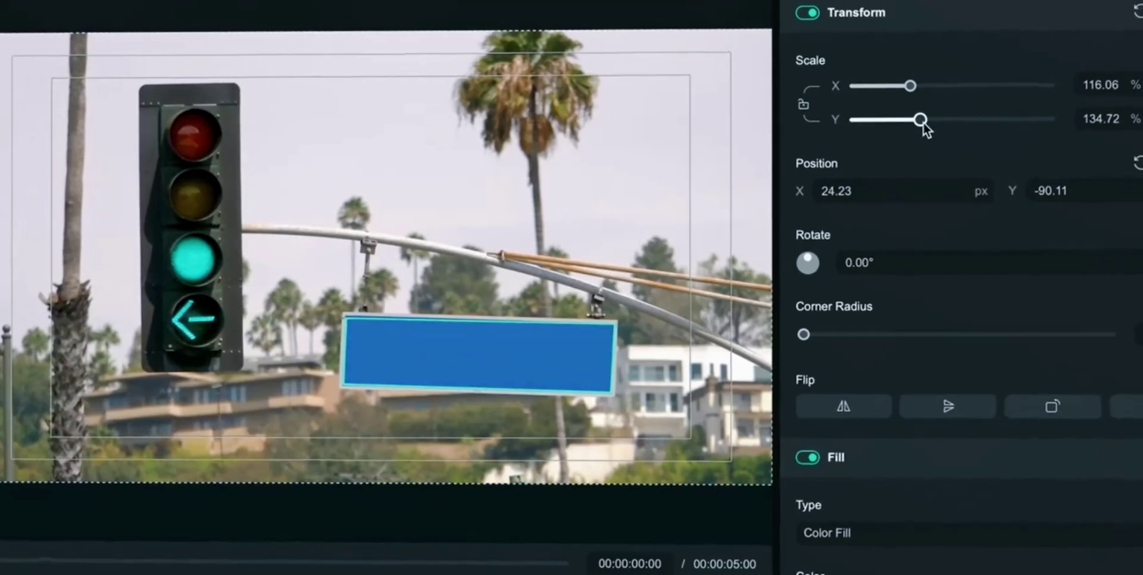
{"action": "left_click_drag", "start_coordinate": [923, 122], "coordinate": [926, 122]}
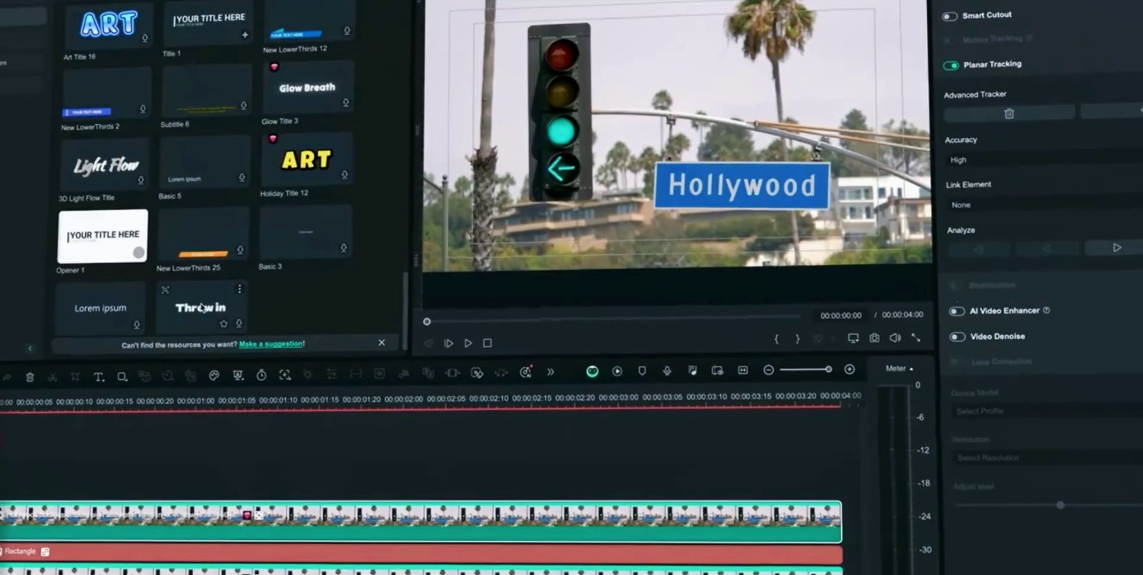
Step: Drop the Dynamic Throwin title onto the timeline, choose it under Link Element, and select the title clip
{"action": "left_click_drag", "start_coordinate": [51, 461], "coordinate": [63, 498]}
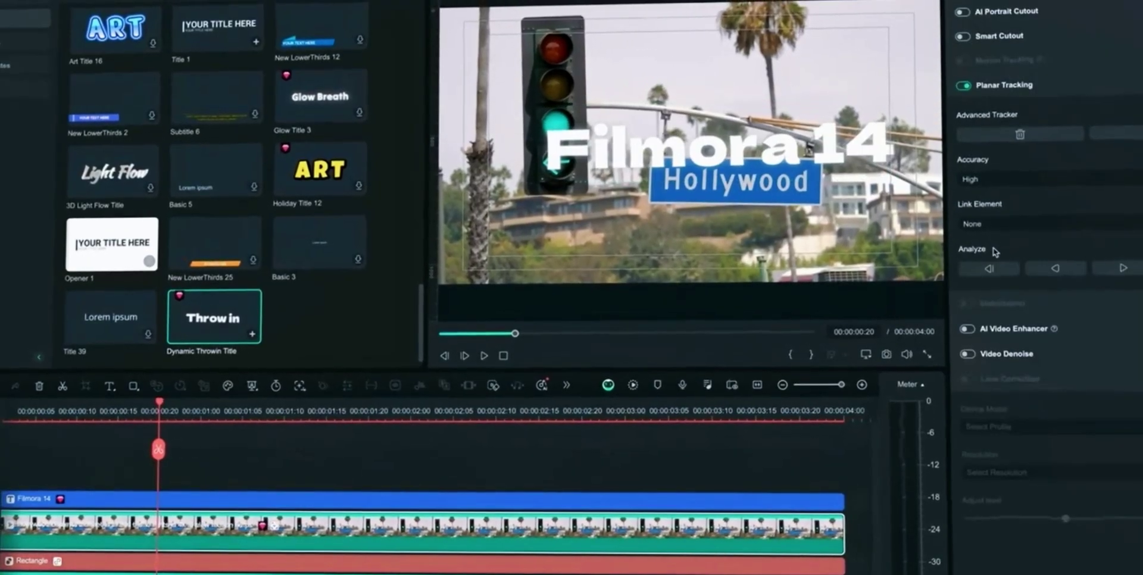
{"action": "left_click", "coordinate": [997, 226]}
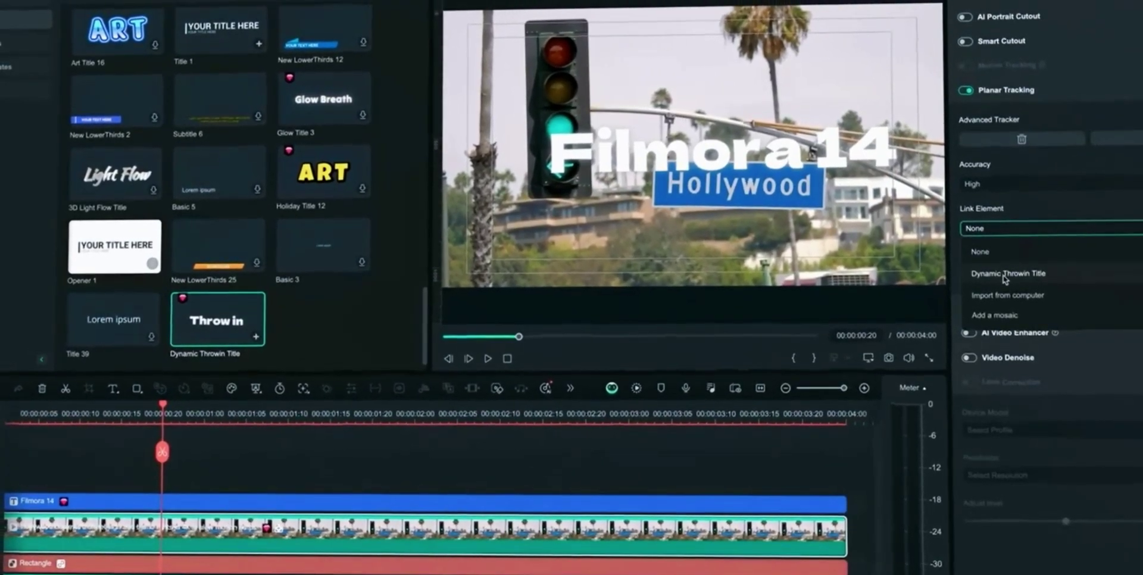
{"action": "left_click", "coordinate": [1005, 274]}
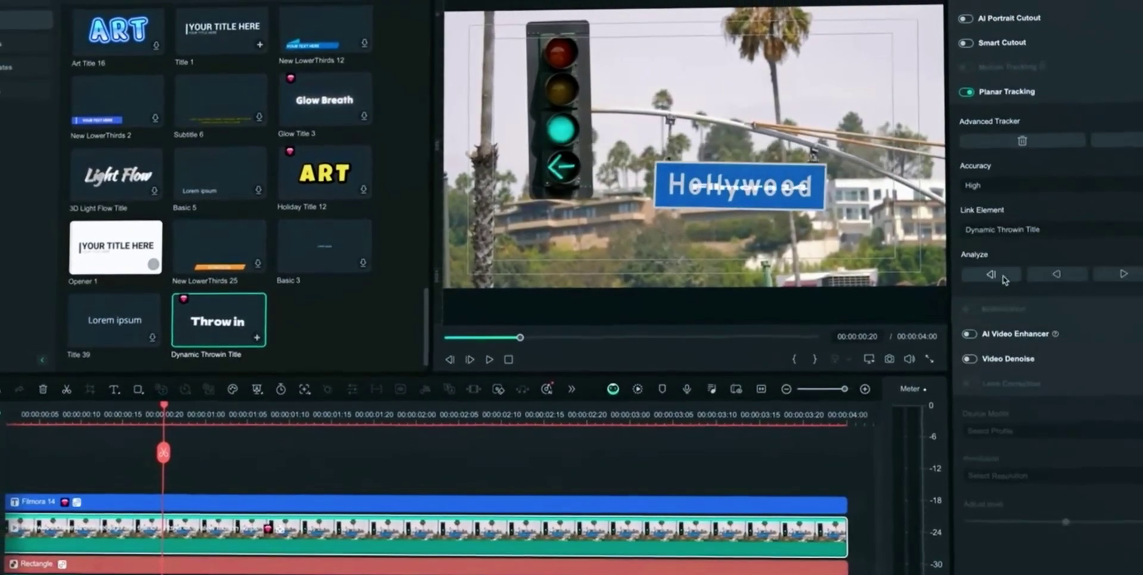
{"action": "left_click", "coordinate": [676, 505]}
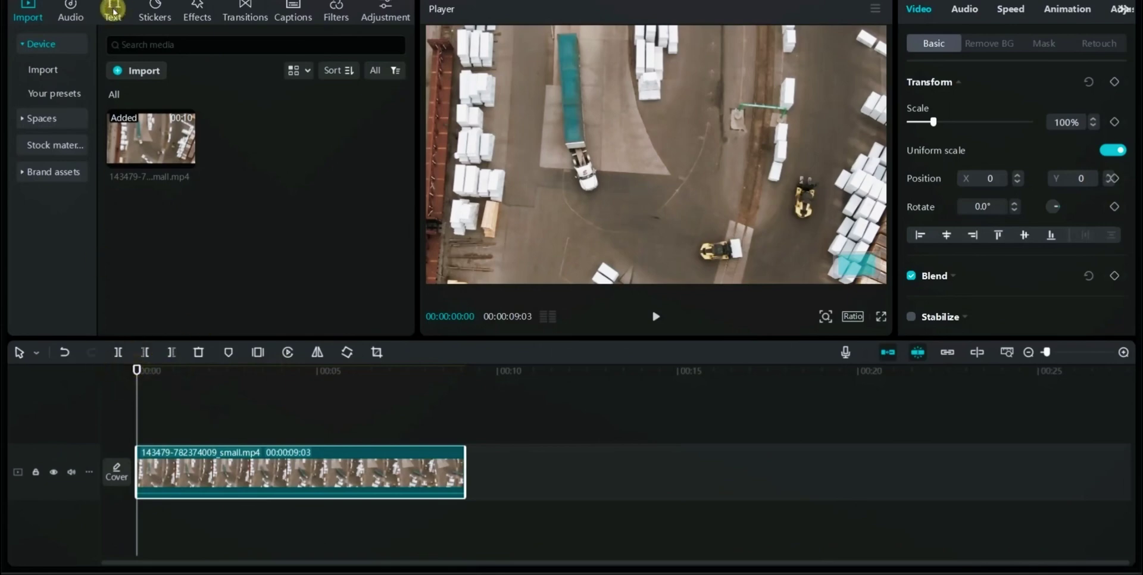
Step: Add a Default text clip, shorten it, and shrink, reposition and rotate the text
{"action": "left_click", "coordinate": [113, 11]}
{"action": "left_click_drag", "start_coordinate": [146, 95], "coordinate": [201, 433]}
{"action": "left_click_drag", "start_coordinate": [659, 204], "coordinate": [595, 127]}
{"action": "left_click_drag", "start_coordinate": [584, 173], "coordinate": [577, 145]}
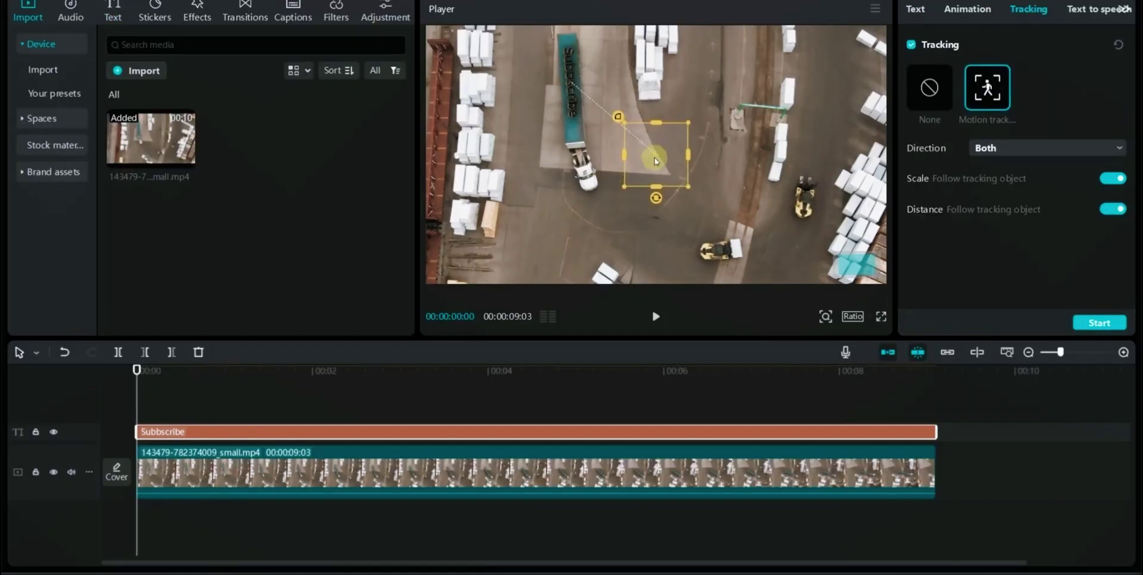
Step: Motion-track the text to the truck trailer and play back to check it
{"action": "left_click_drag", "start_coordinate": [653, 158], "coordinate": [539, 86]}
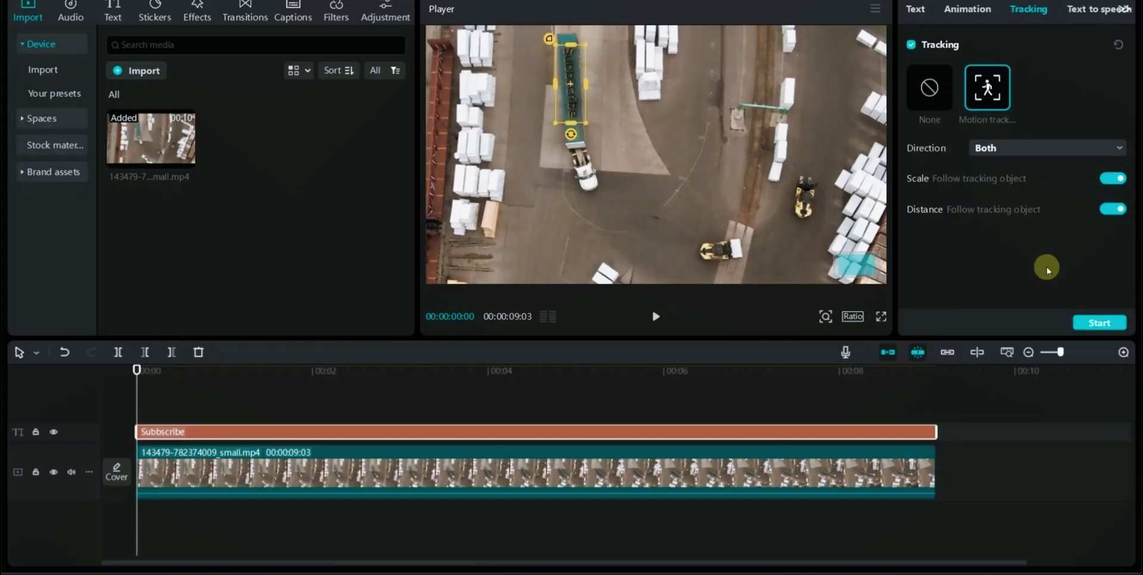
{"action": "left_click", "coordinate": [1100, 322]}
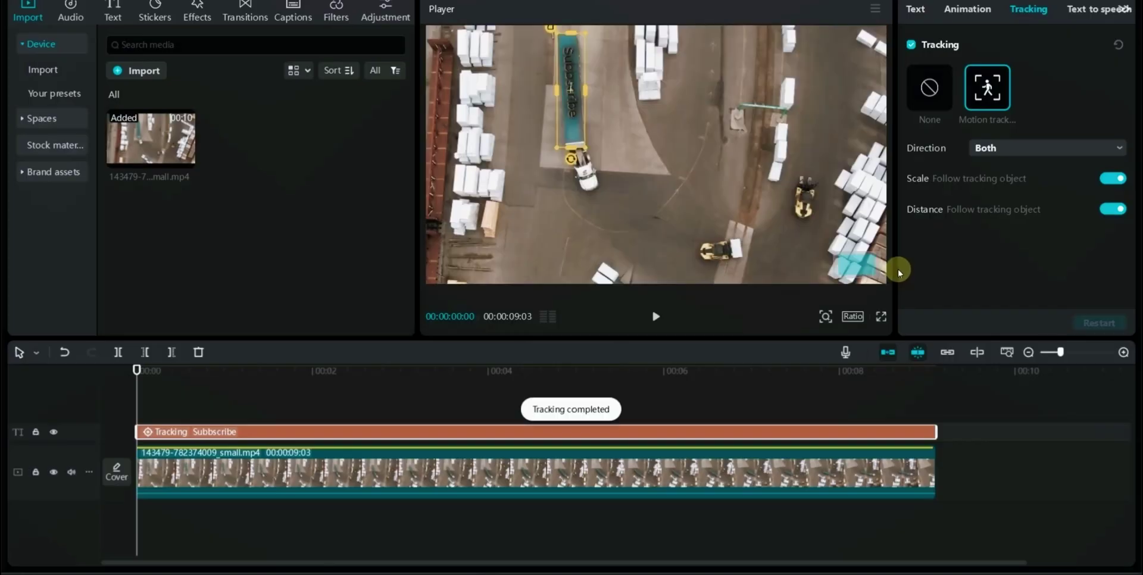
{"action": "left_click", "coordinate": [656, 316]}
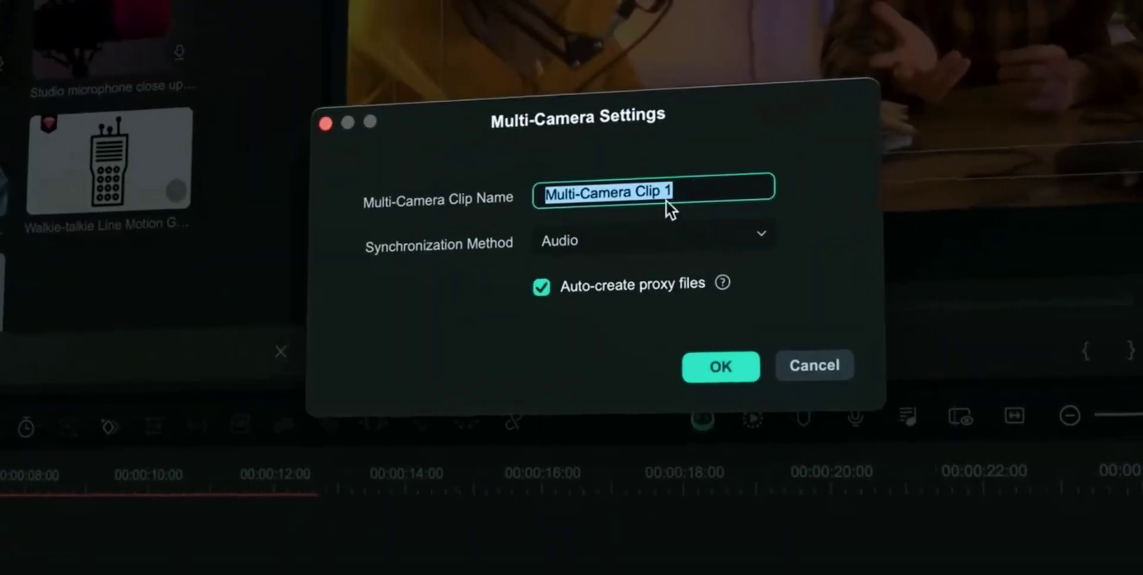
Step: Name the multicam clip My Podcast, keep Audio synchronization, and turn off automatic proxy creation
{"action": "type", "text": "My Podcast"}
{"action": "left_click", "coordinate": [720, 241]}
{"action": "left_click", "coordinate": [572, 284]}
{"action": "left_click", "coordinate": [538, 287]}
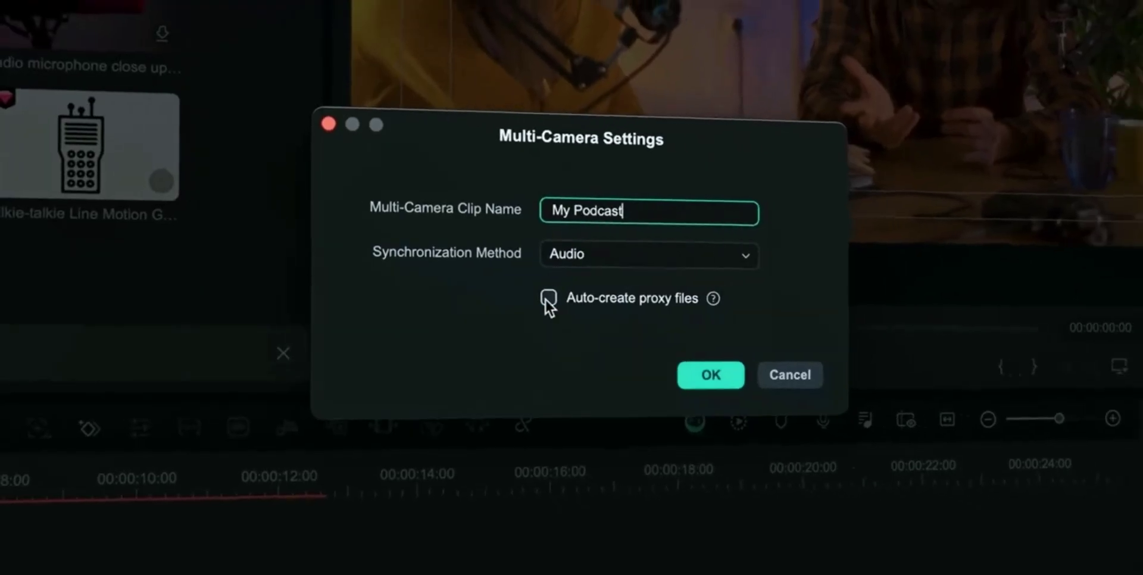
Step: Confirm the settings, play, cut to camera 2 at two seconds and camera 3, then add a stock clip track
{"action": "key", "text": "Return"}
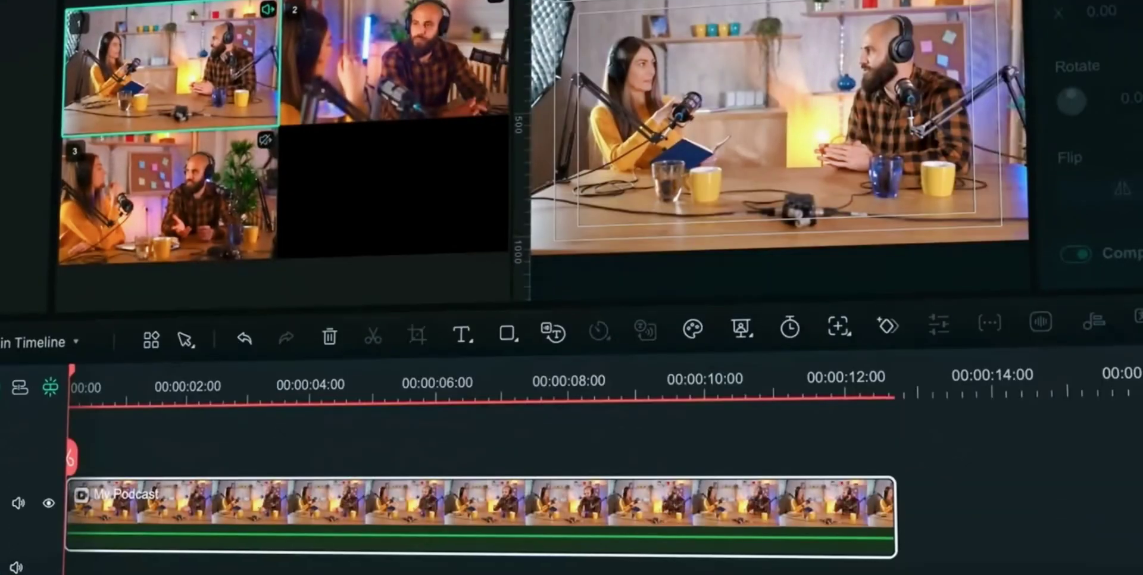
{"action": "key", "text": "space"}
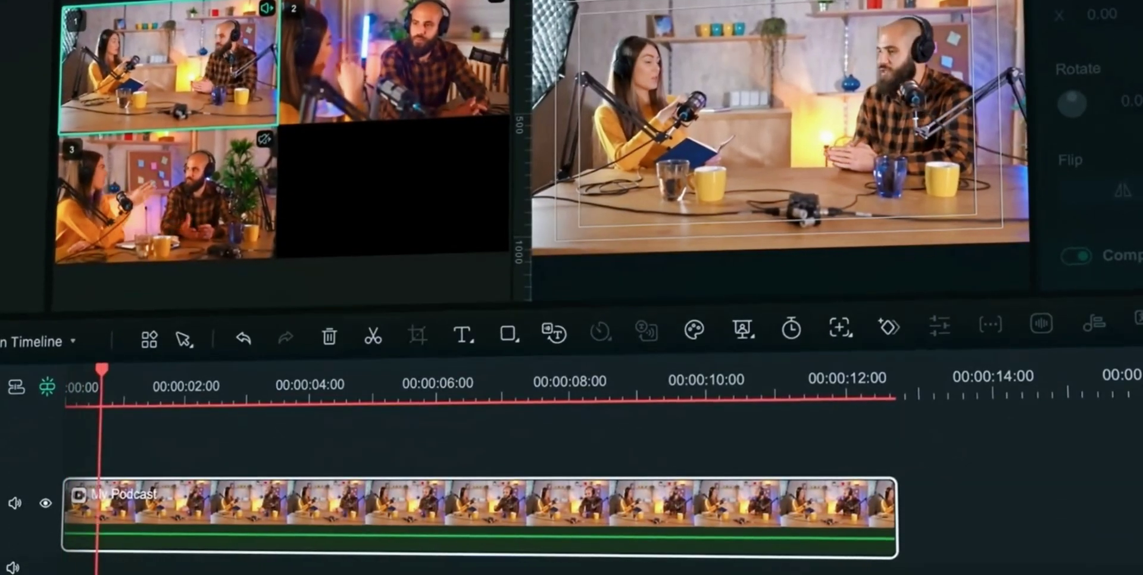
{"action": "key", "text": "2"}
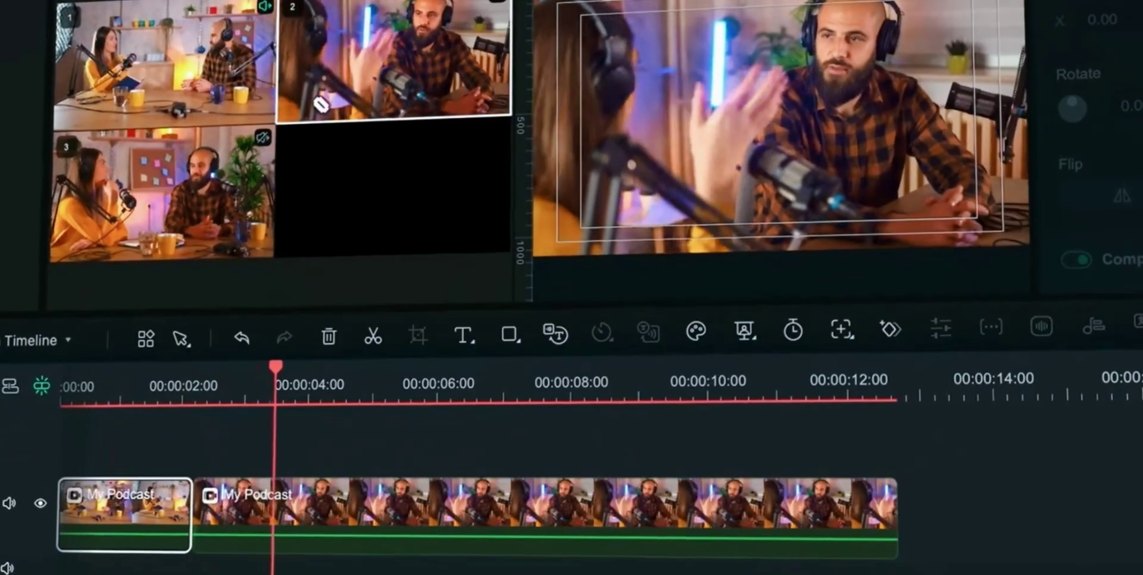
{"action": "key", "text": "3"}
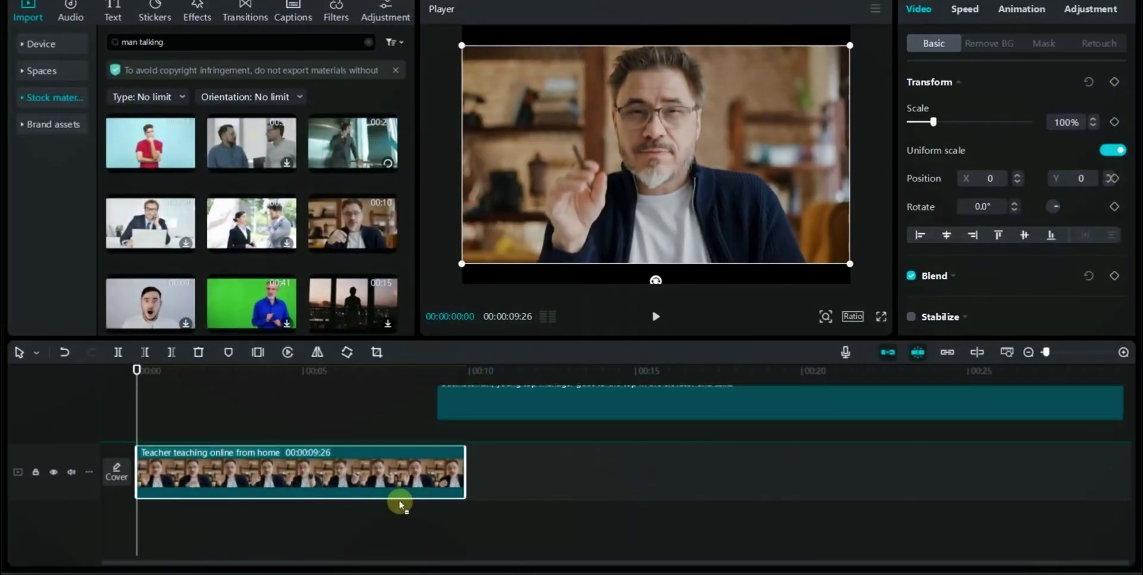
{"action": "left_click_drag", "start_coordinate": [401, 500], "coordinate": [192, 503]}
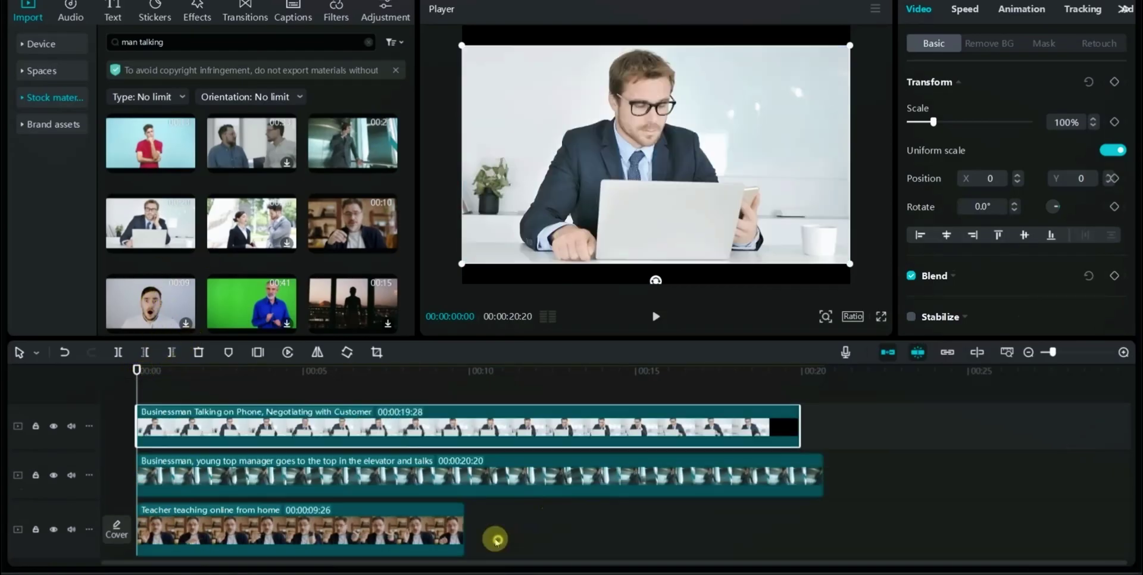
Step: Stack the phone-call clip, select the three clips, and create Multi-camera clip 1
{"action": "left_click", "coordinate": [395, 439]}
{"action": "left_click", "coordinate": [655, 512]}
{"action": "left_click", "coordinate": [812, 470]}
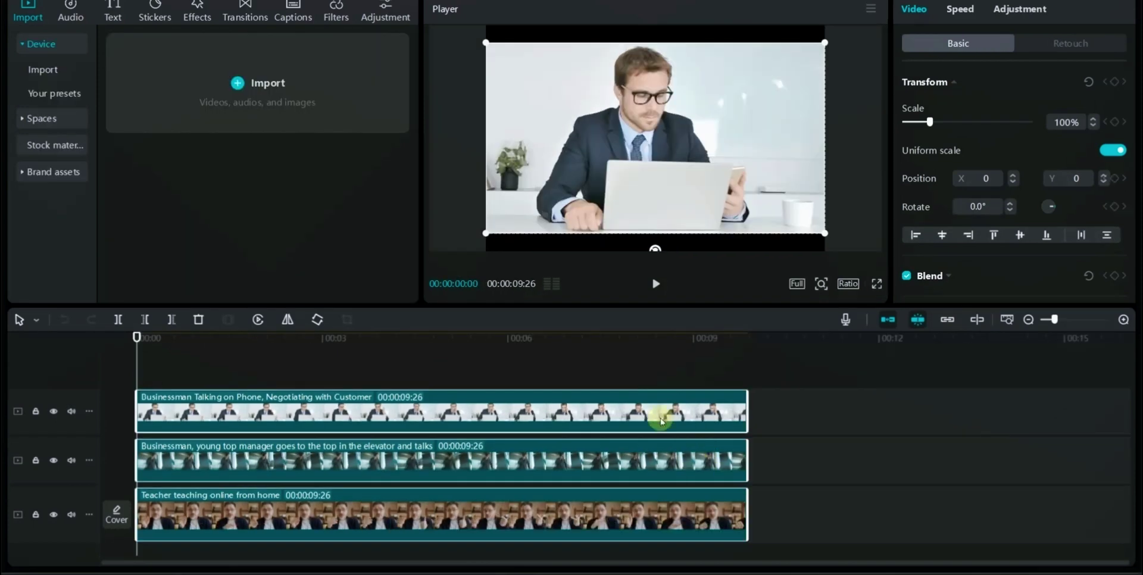
{"action": "right_click", "coordinate": [659, 410]}
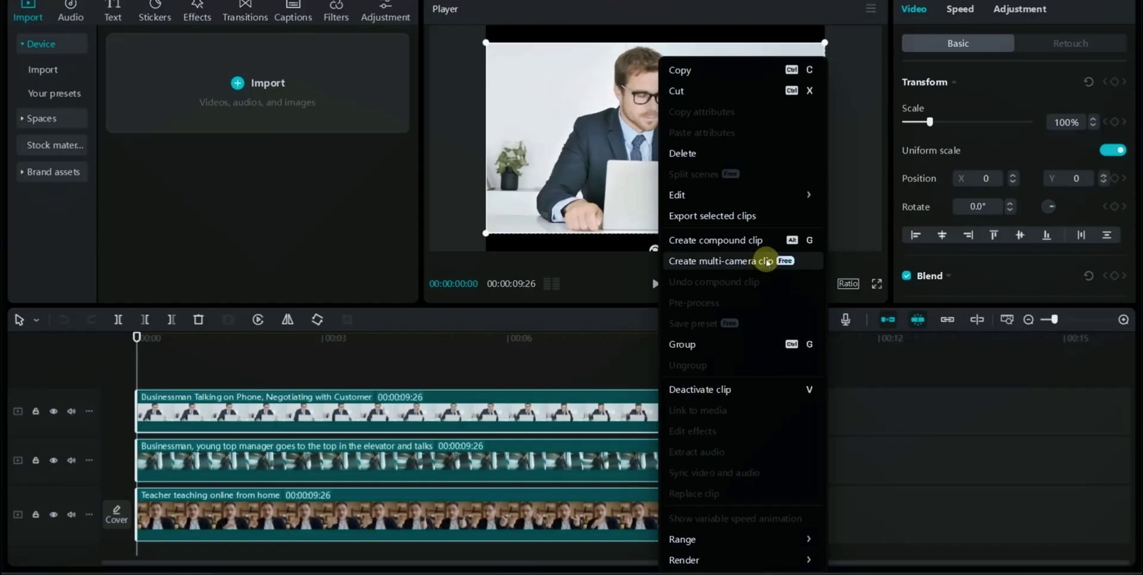
{"action": "left_click", "coordinate": [768, 261]}
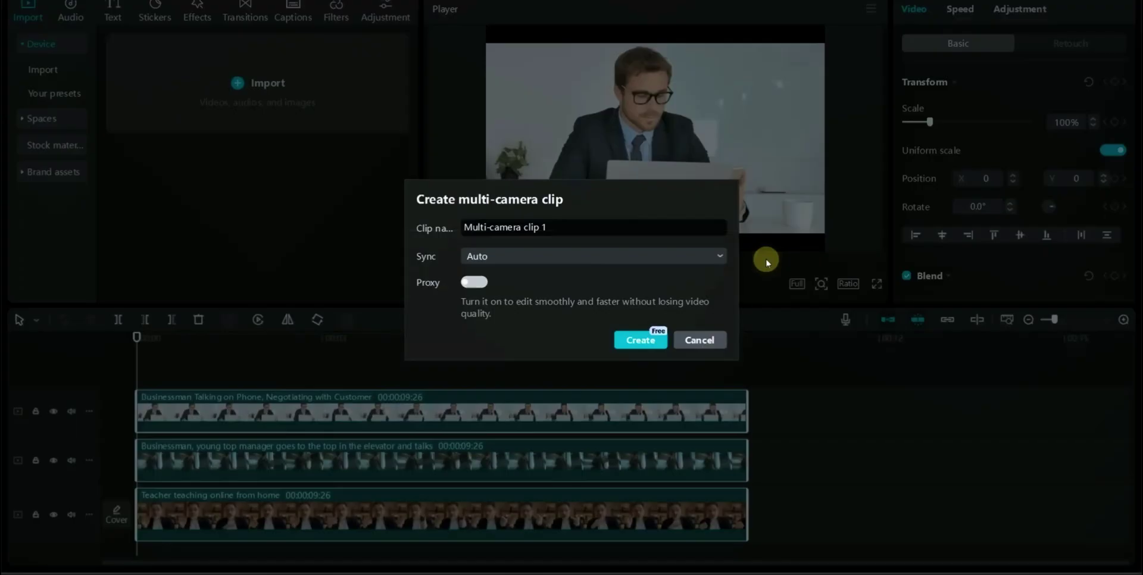
{"action": "left_click", "coordinate": [641, 340]}
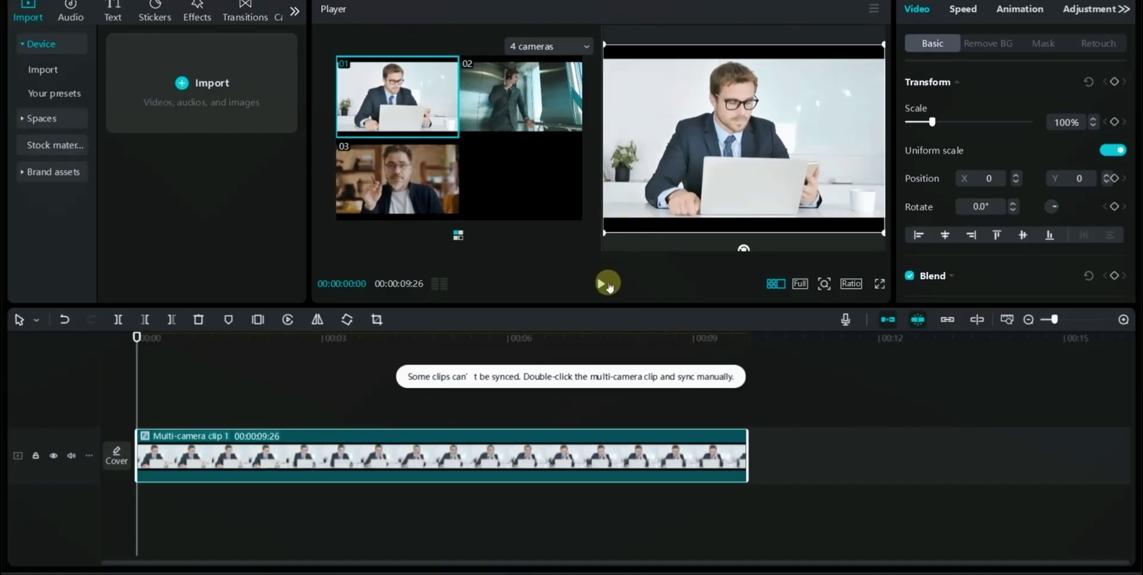
Step: Play the multi-camera clip, cutting to camera 02, then 03, then back to 02
{"action": "left_click", "coordinate": [601, 283]}
{"action": "left_click", "coordinate": [515, 101]}
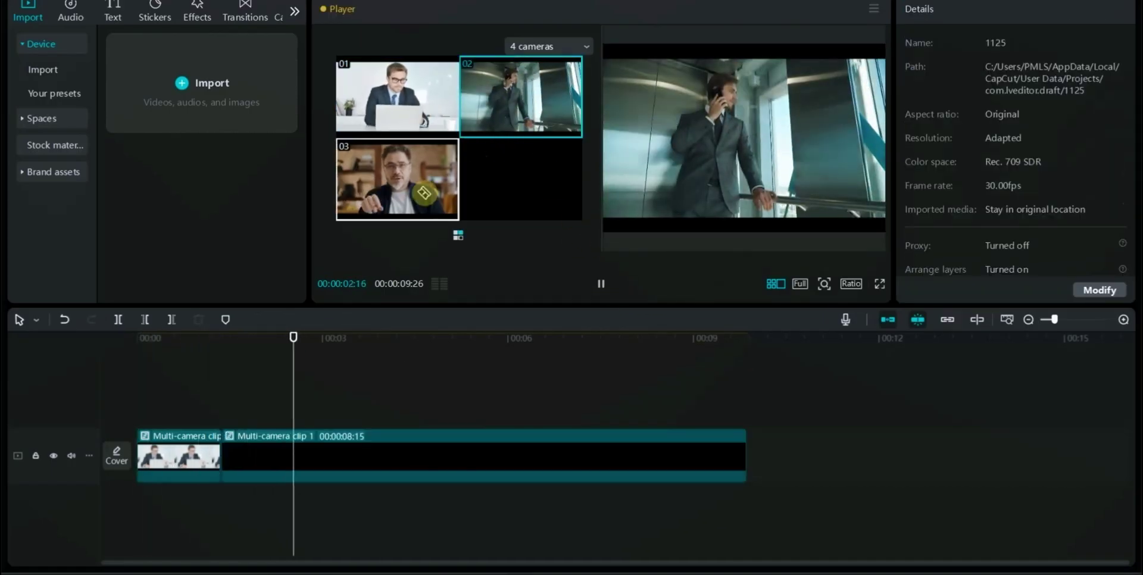
{"action": "left_click", "coordinate": [423, 192]}
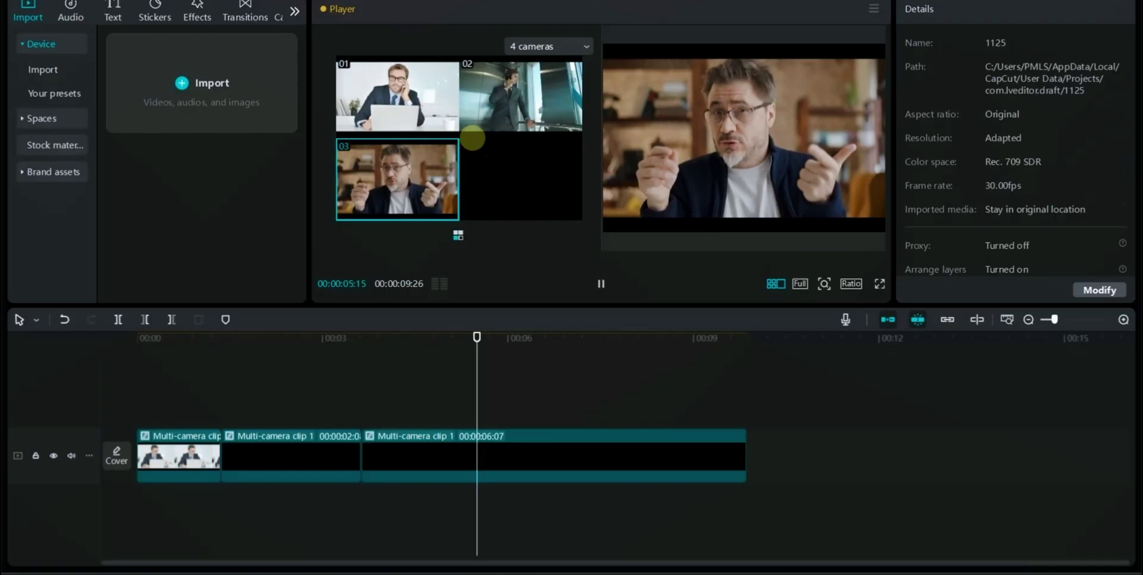
{"action": "left_click", "coordinate": [504, 110]}
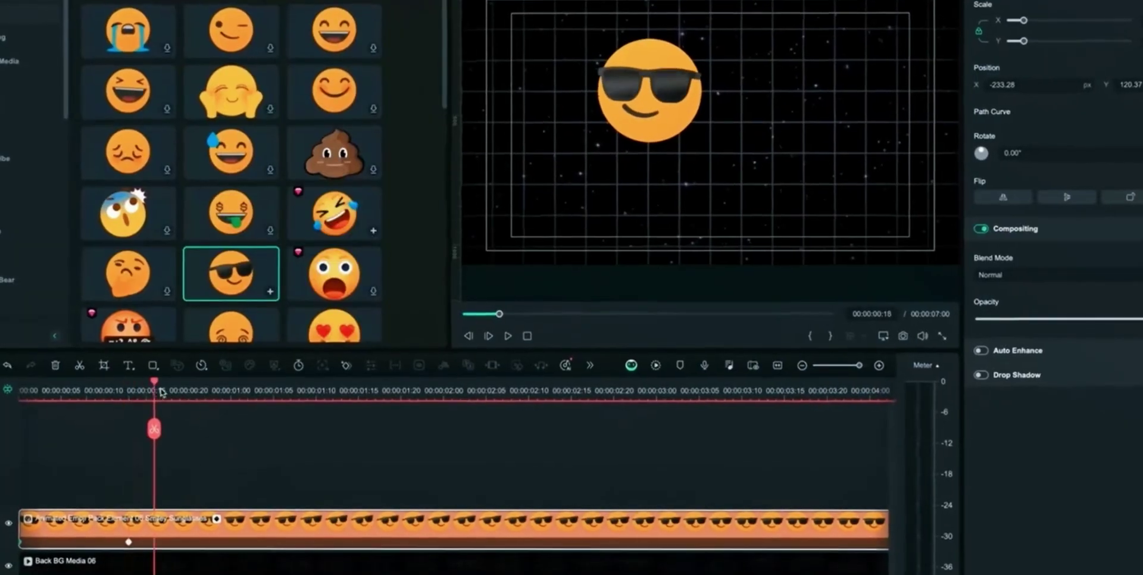
Step: Move the sunglasses emoji toward the top right, enable Path Curve, and set two path keyframes to Curve
{"action": "left_click", "coordinate": [357, 393]}
{"action": "left_click_drag", "start_coordinate": [822, 179], "coordinate": [931, 115]}
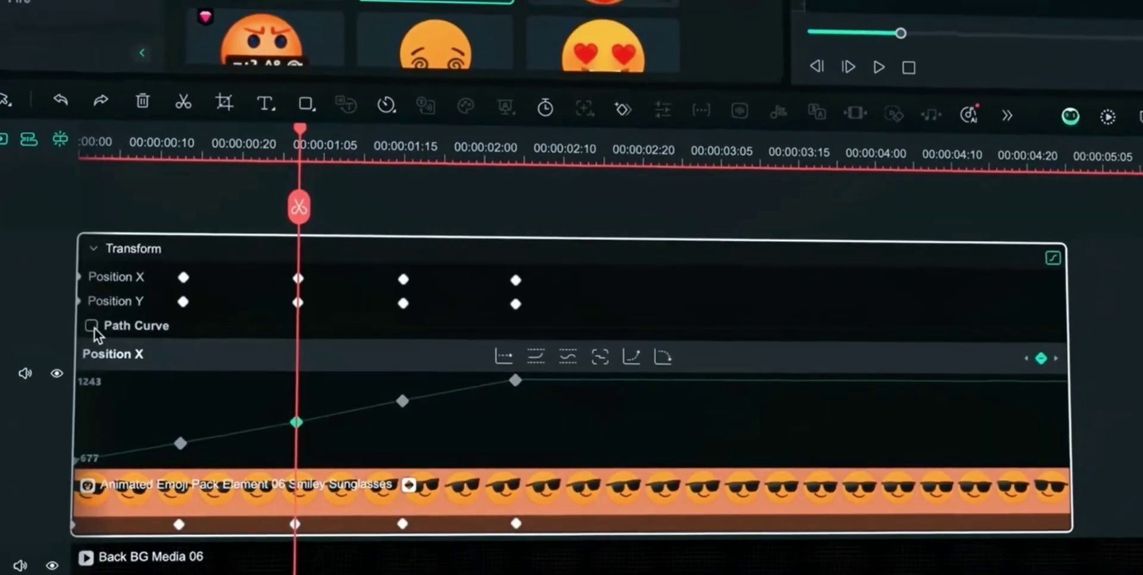
{"action": "left_click", "coordinate": [92, 325]}
{"action": "right_click", "coordinate": [614, 390]}
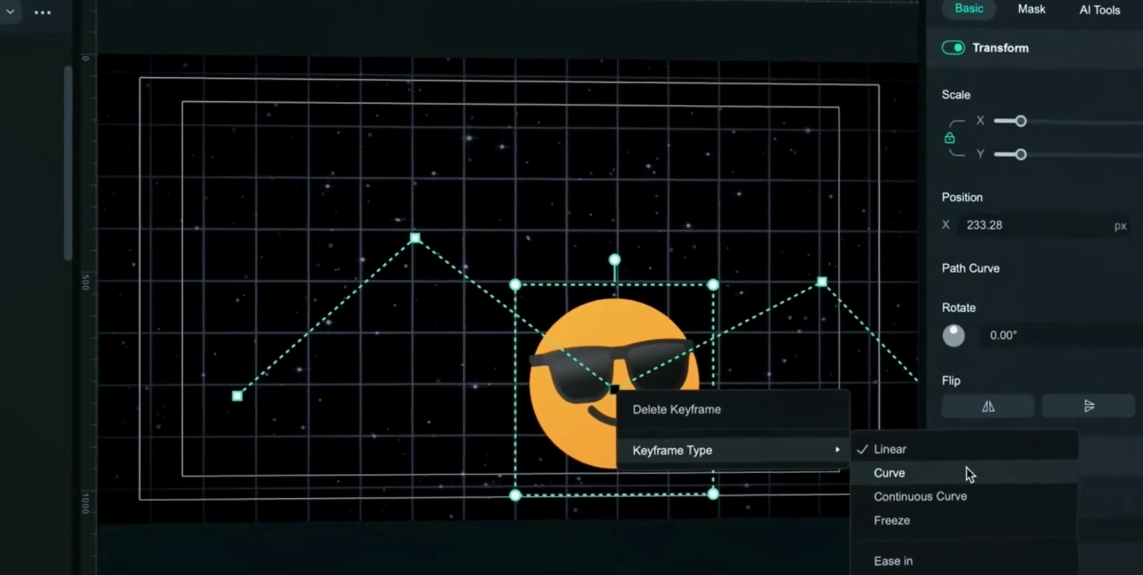
{"action": "left_click", "coordinate": [969, 474]}
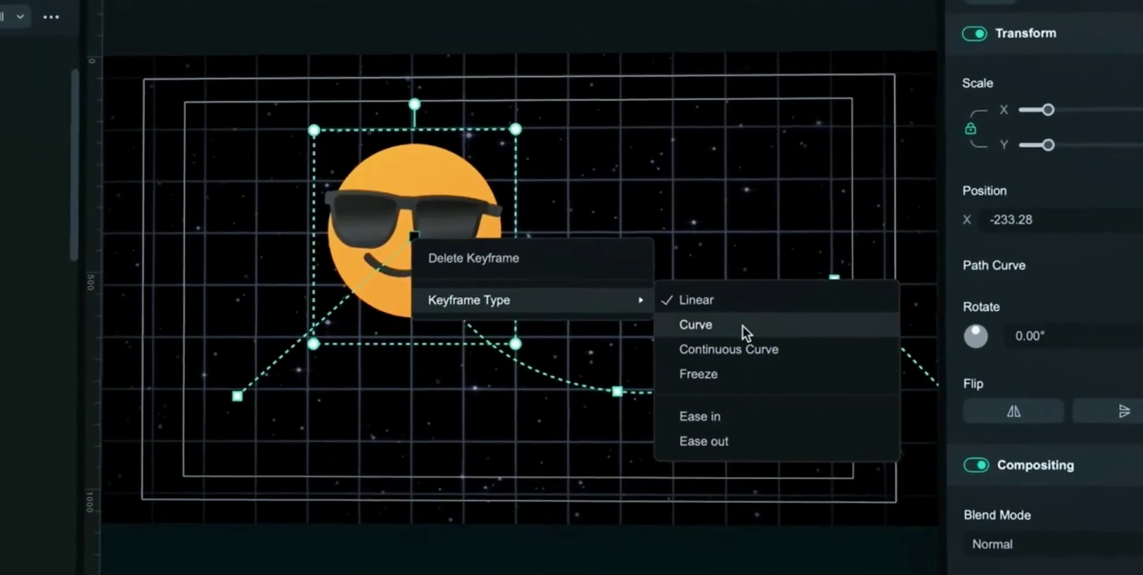
{"action": "left_click", "coordinate": [744, 327]}
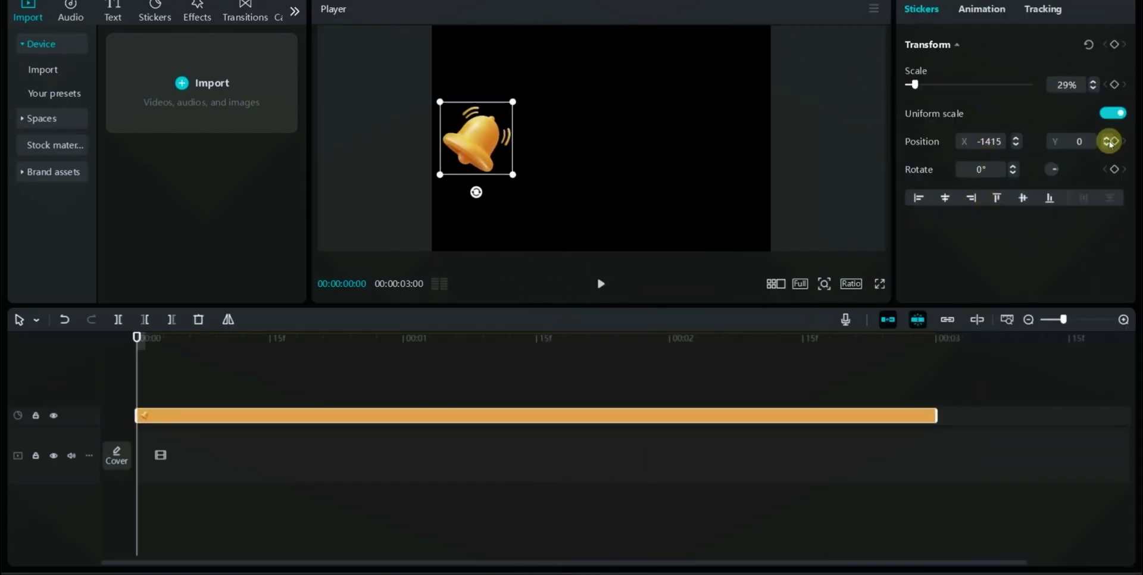
Step: Realign the bell sticker, browse its loop animation presets, and scale it to 24%
{"action": "left_click", "coordinate": [971, 199]}
{"action": "left_click", "coordinate": [982, 9]}
{"action": "left_click", "coordinate": [1089, 43]}
{"action": "left_click", "coordinate": [921, 9]}
{"action": "left_click_drag", "start_coordinate": [917, 85], "coordinate": [913, 85]}
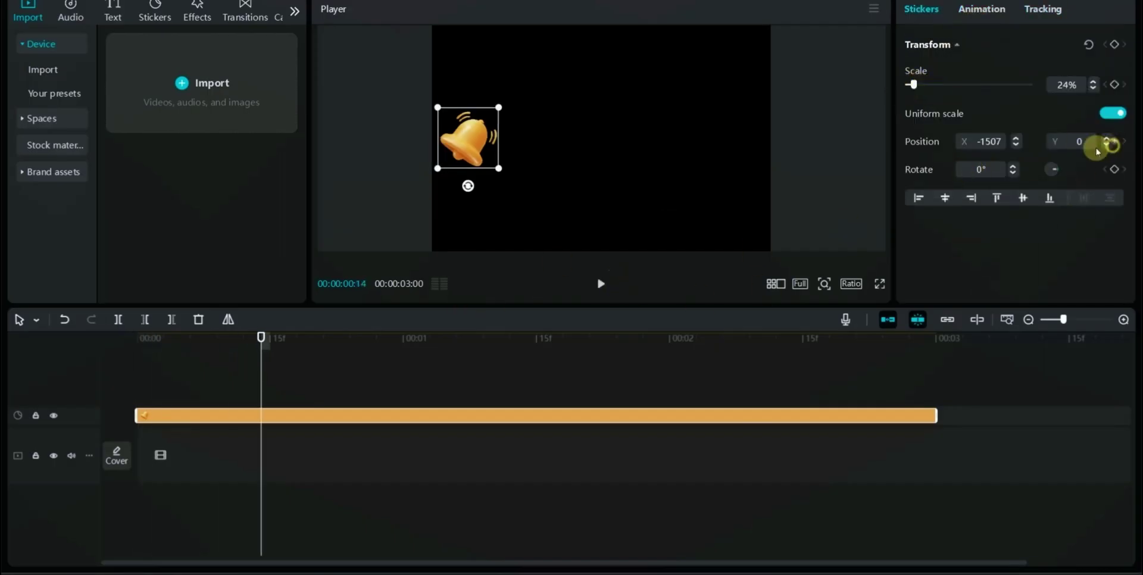
Step: Keyframe the bell's position moving up, across and off the right edge, then rewind to the start
{"action": "left_click", "coordinate": [1112, 141]}
{"action": "left_click_drag", "start_coordinate": [483, 142], "coordinate": [514, 111]}
{"action": "left_click_drag", "start_coordinate": [603, 190], "coordinate": [49, 348]}
{"action": "key", "text": "space"}
{"action": "key", "text": "space"}
{"action": "left_click", "coordinate": [888, 413]}
{"action": "left_click", "coordinate": [742, 331]}
{"action": "key", "text": "w"}
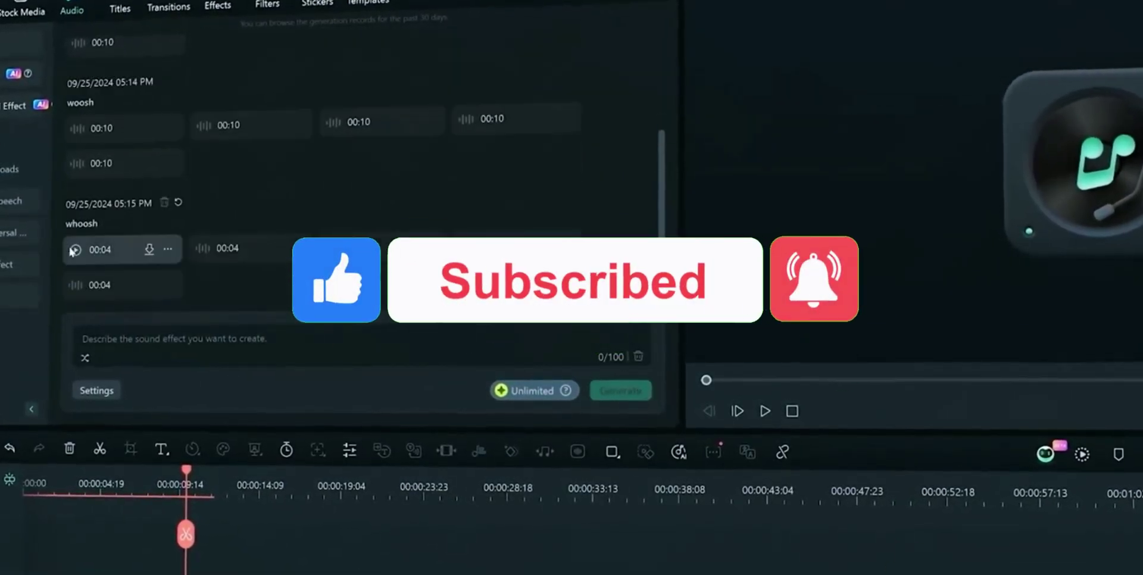
Step: Preview the first whoosh sound effect, then enter 'rain' as the new sound description
{"action": "left_click", "coordinate": [73, 250]}
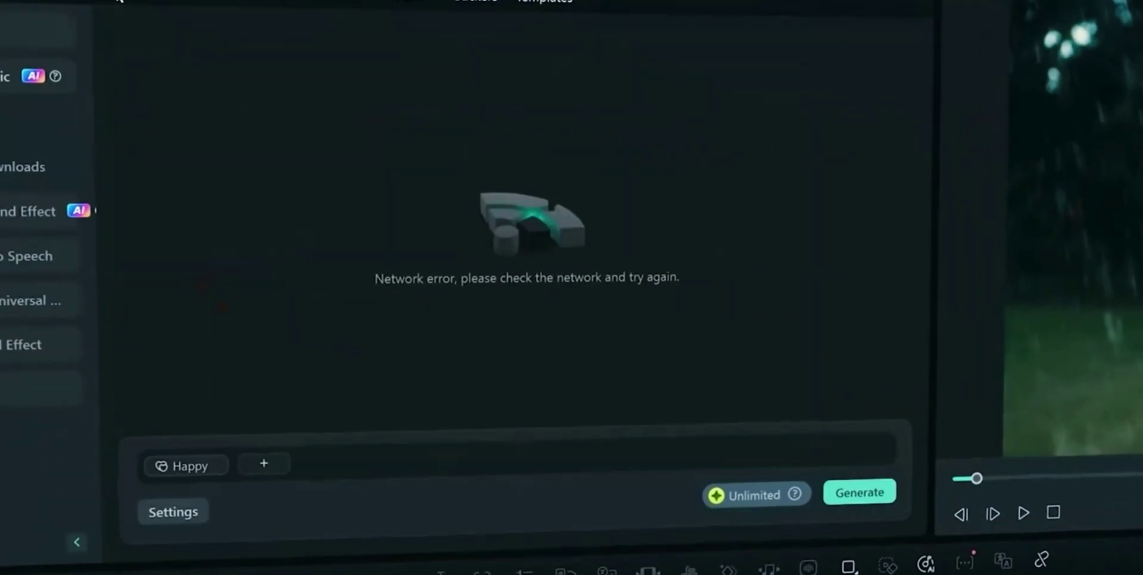
{"action": "left_click", "coordinate": [38, 208]}
{"action": "type", "text": "r"}
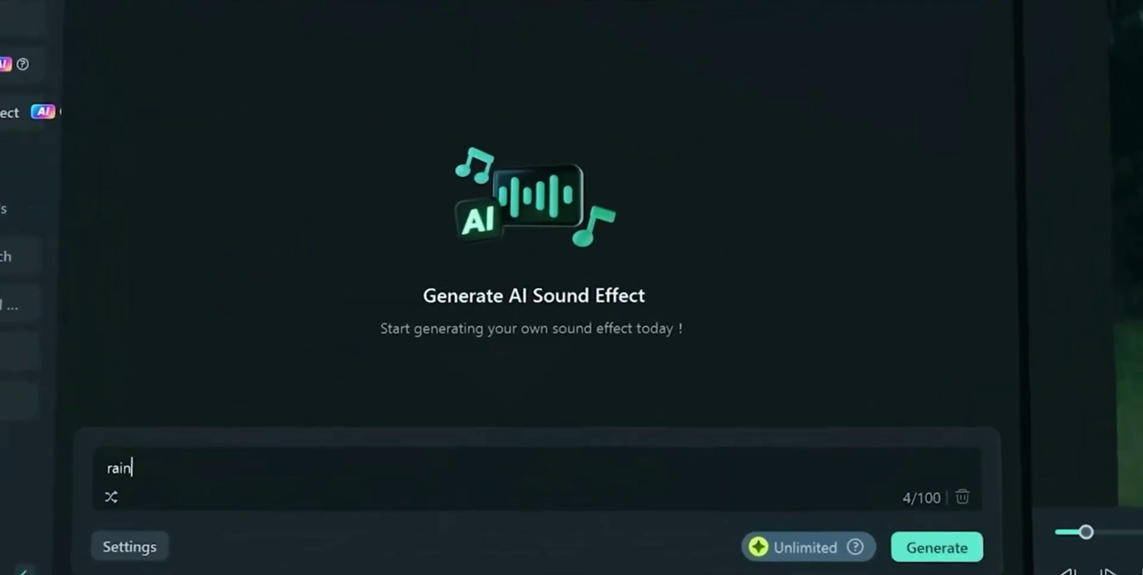
{"action": "type", "text": "ain"}
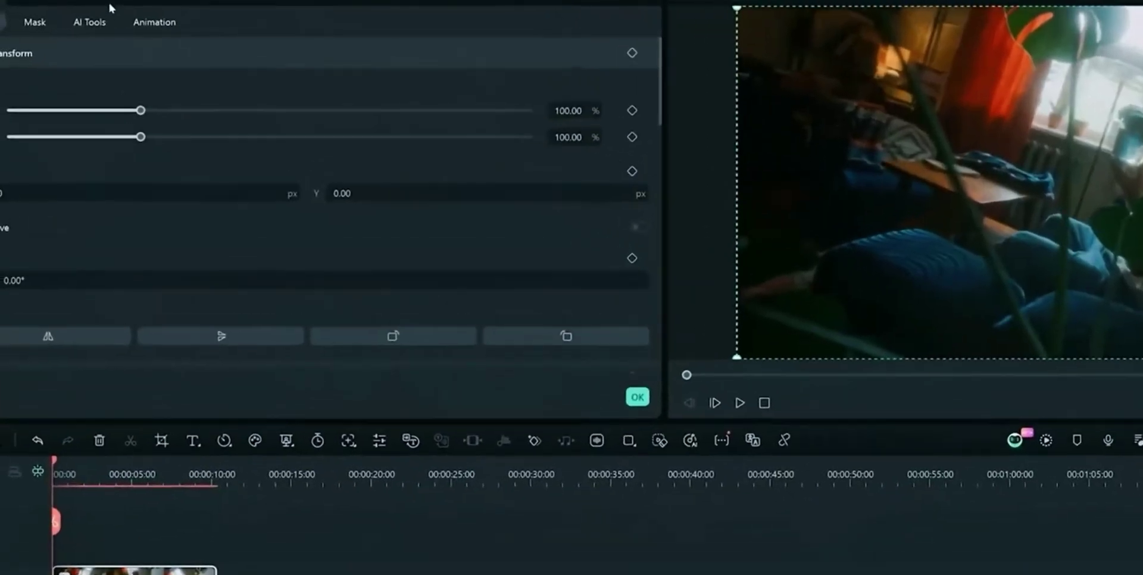
Step: Match C006's colours to the local film still for a cooler blue look and apply it
{"action": "left_click", "coordinate": [109, 5]}
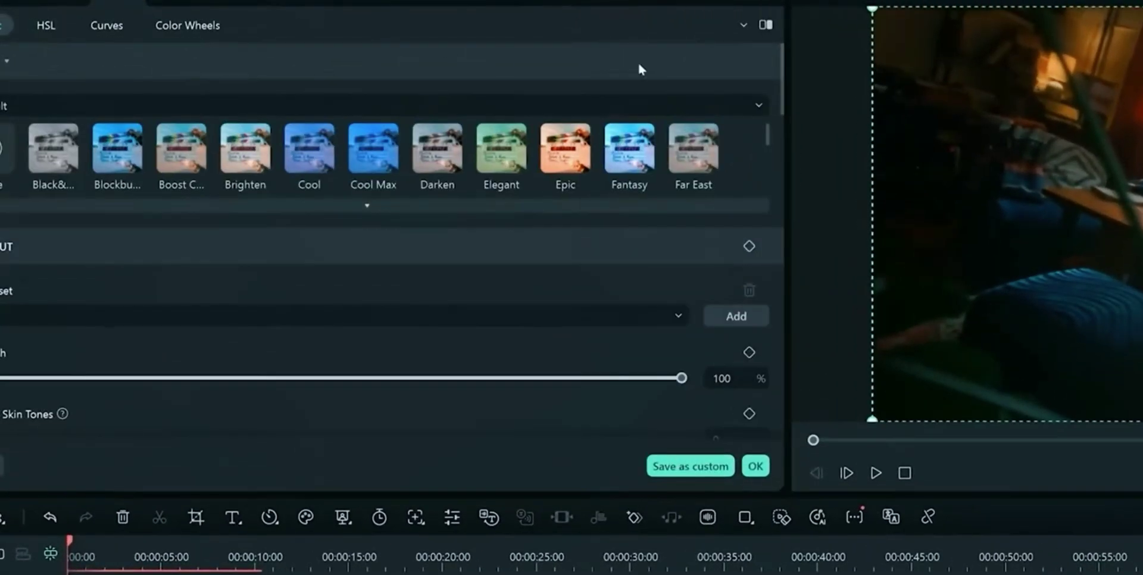
{"action": "left_click_drag", "start_coordinate": [784, 90], "coordinate": [781, 149]}
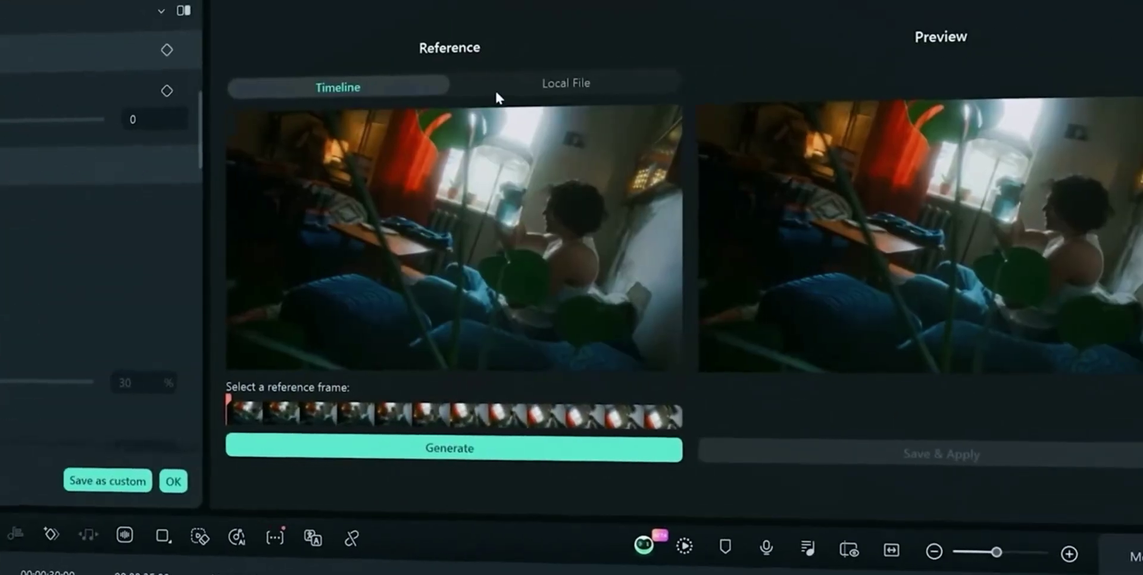
{"action": "left_click", "coordinate": [497, 90]}
{"action": "left_click", "coordinate": [437, 256]}
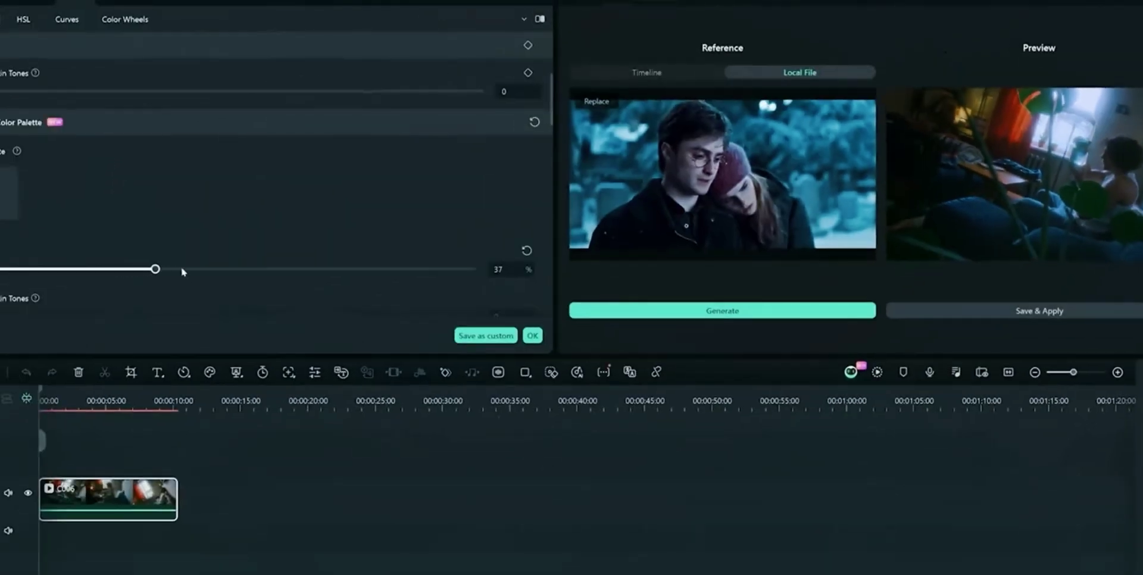
{"action": "left_click", "coordinate": [1049, 312]}
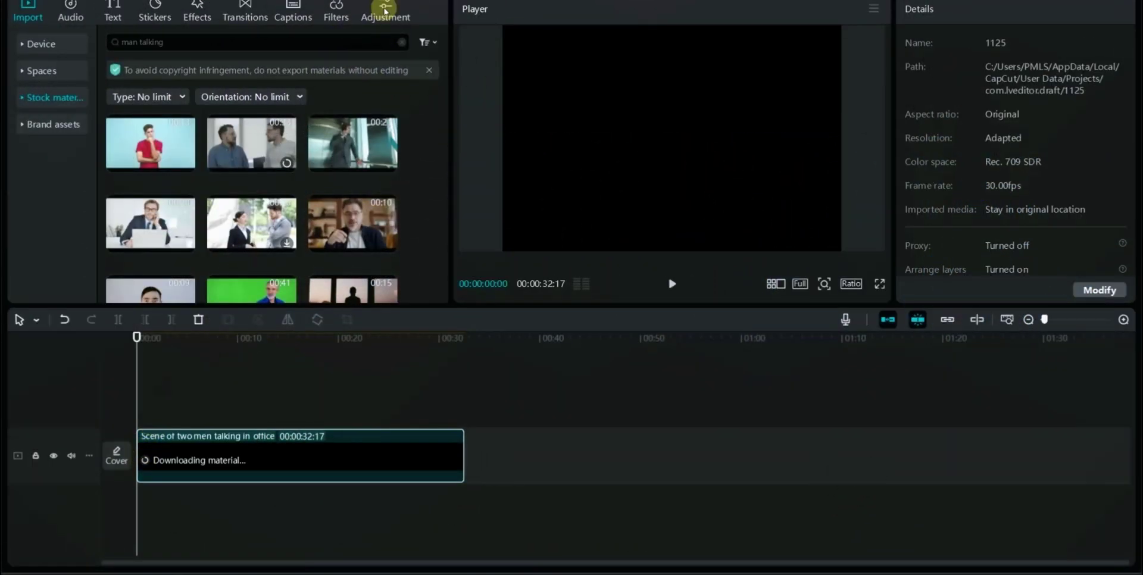
Step: Add a custom adjustment layer above the office video, stretched to the clip's end
{"action": "left_click", "coordinate": [385, 16]}
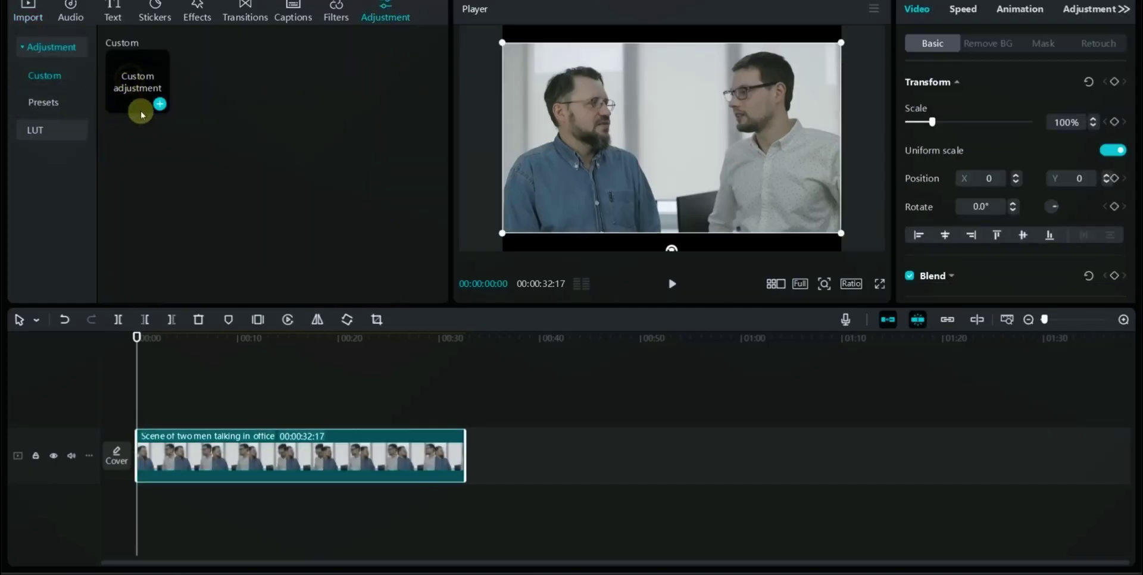
{"action": "left_click", "coordinate": [53, 99]}
{"action": "left_click", "coordinate": [62, 77]}
{"action": "left_click_drag", "start_coordinate": [154, 94], "coordinate": [465, 415]}
{"action": "left_click", "coordinate": [937, 111]}
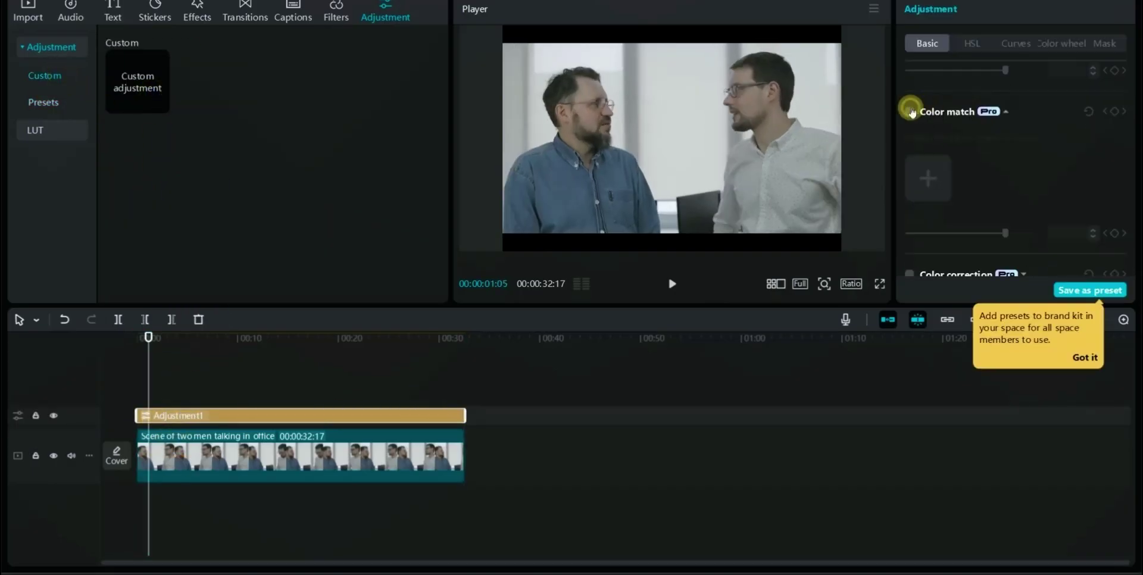
Step: Color match using a local reference image, toggling the match off and on to compare
{"action": "left_click", "coordinate": [910, 112]}
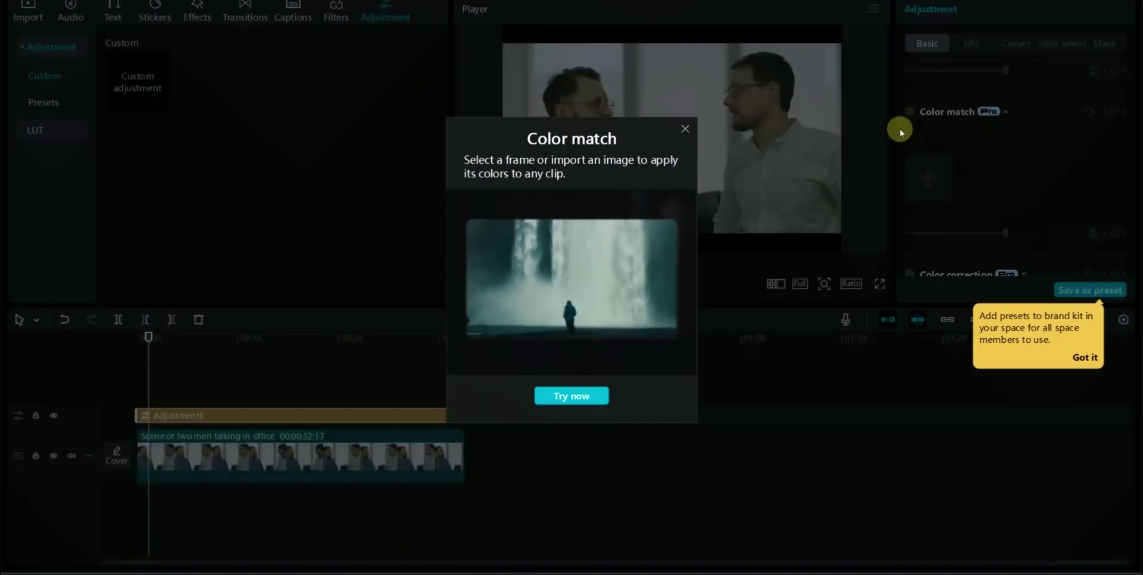
{"action": "left_click", "coordinate": [584, 397]}
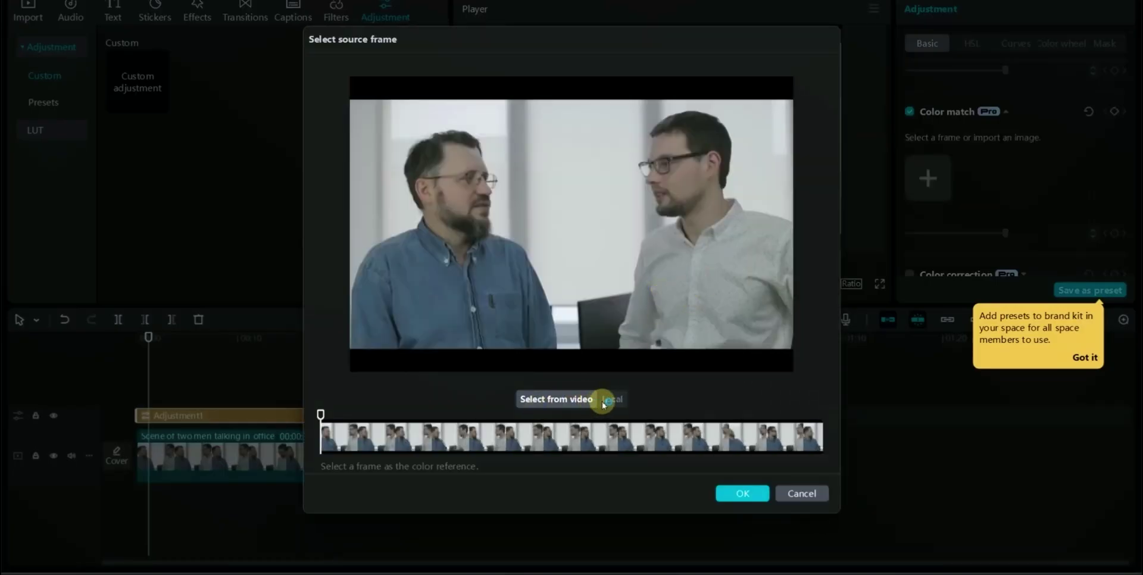
{"action": "left_click", "coordinate": [607, 409]}
{"action": "left_click", "coordinate": [574, 246]}
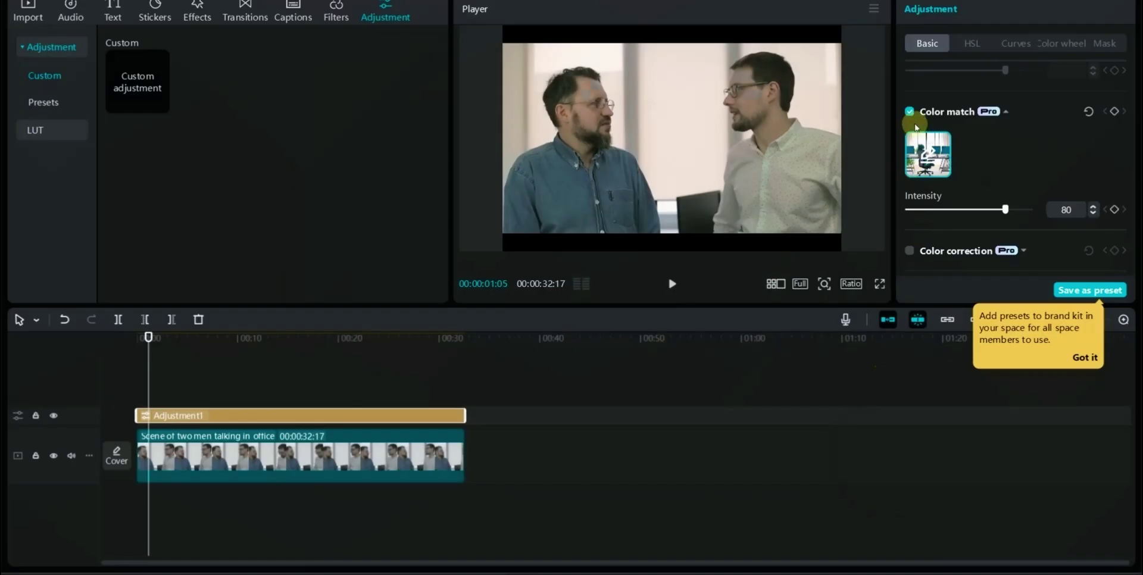
{"action": "left_click", "coordinate": [910, 112]}
{"action": "left_click", "coordinate": [910, 112]}
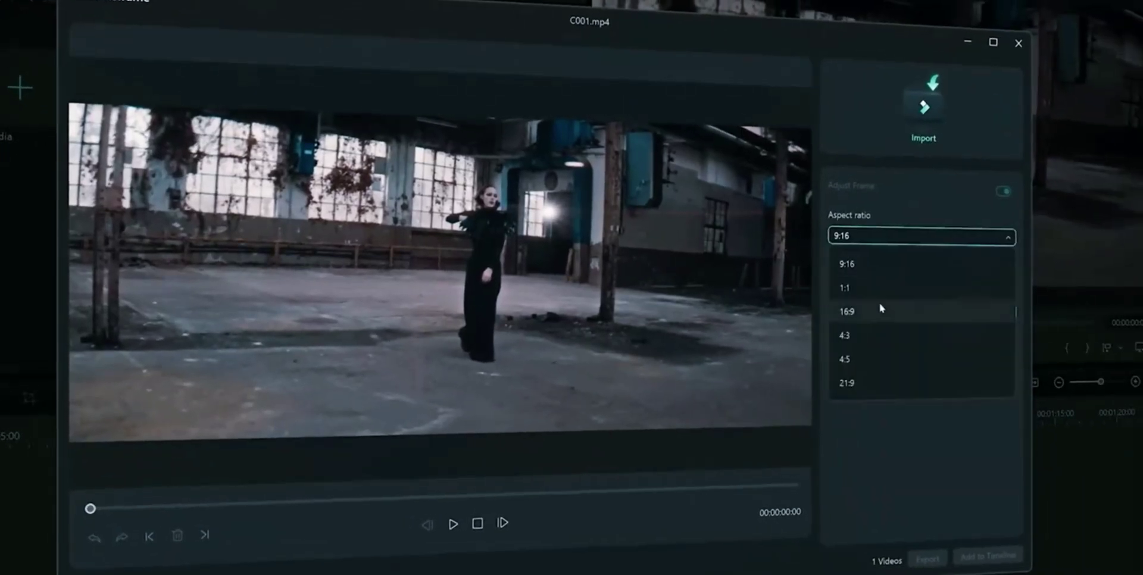
Step: Set the reframe aspect ratio to 9:16, keep Motion Speed on Auto, and analyze C001.mp4
{"action": "left_click", "coordinate": [883, 265]}
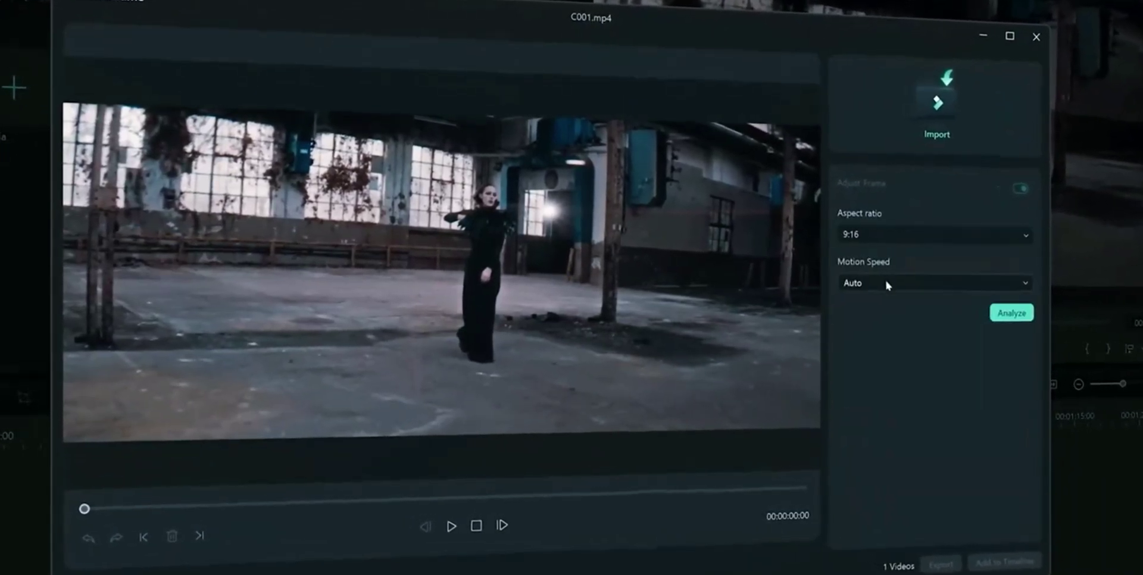
{"action": "left_click", "coordinate": [885, 280]}
{"action": "left_click", "coordinate": [884, 311]}
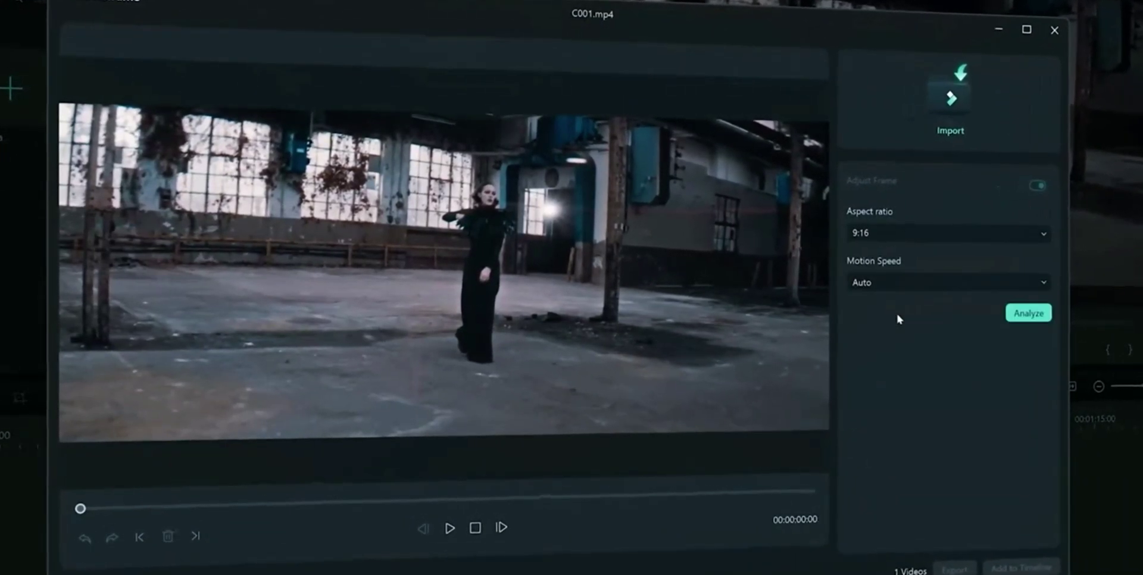
{"action": "left_click", "coordinate": [1024, 314]}
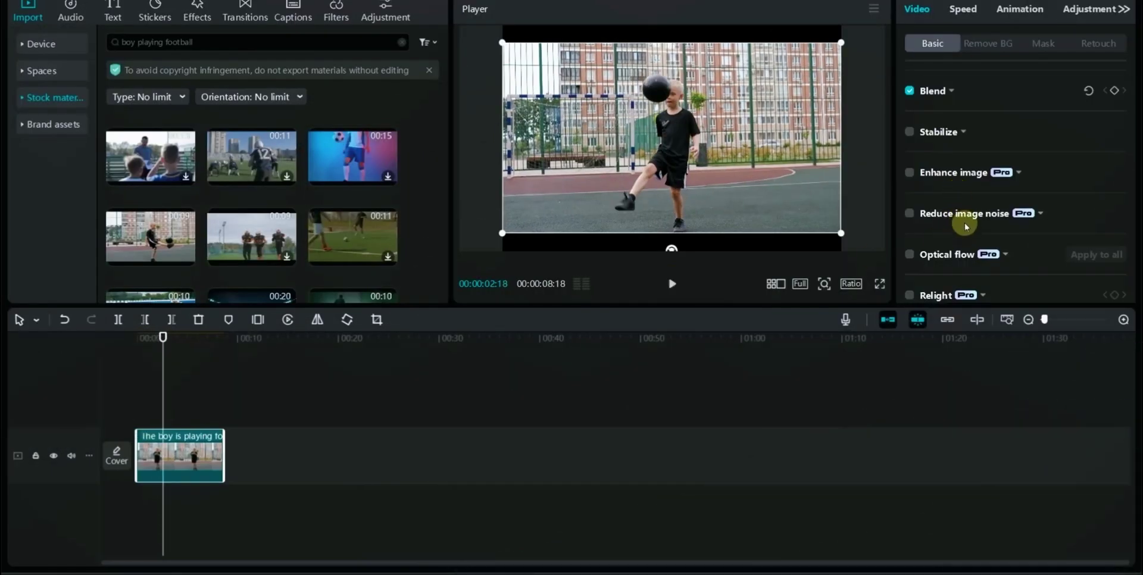
Step: Turn on Auto reframe for the football clip with a 9:16 aspect ratio
{"action": "scroll", "coordinate": [965, 227], "scroll_direction": "up", "scroll_amount": 3}
{"action": "scroll", "coordinate": [979, 149], "scroll_direction": "down", "scroll_amount": 10}
{"action": "scroll", "coordinate": [983, 156], "scroll_direction": "up", "scroll_amount": 5}
{"action": "scroll", "coordinate": [970, 161], "scroll_direction": "down", "scroll_amount": 5}
{"action": "left_click", "coordinate": [910, 141]}
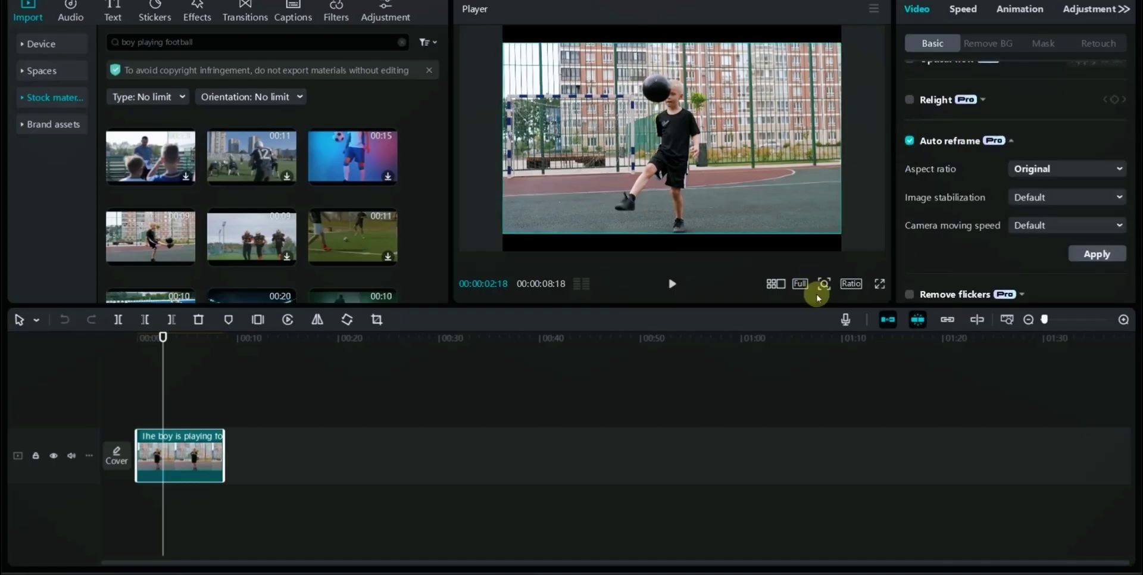
{"action": "left_click", "coordinate": [849, 284]}
{"action": "left_click", "coordinate": [972, 255]}
{"action": "left_click", "coordinate": [1063, 174]}
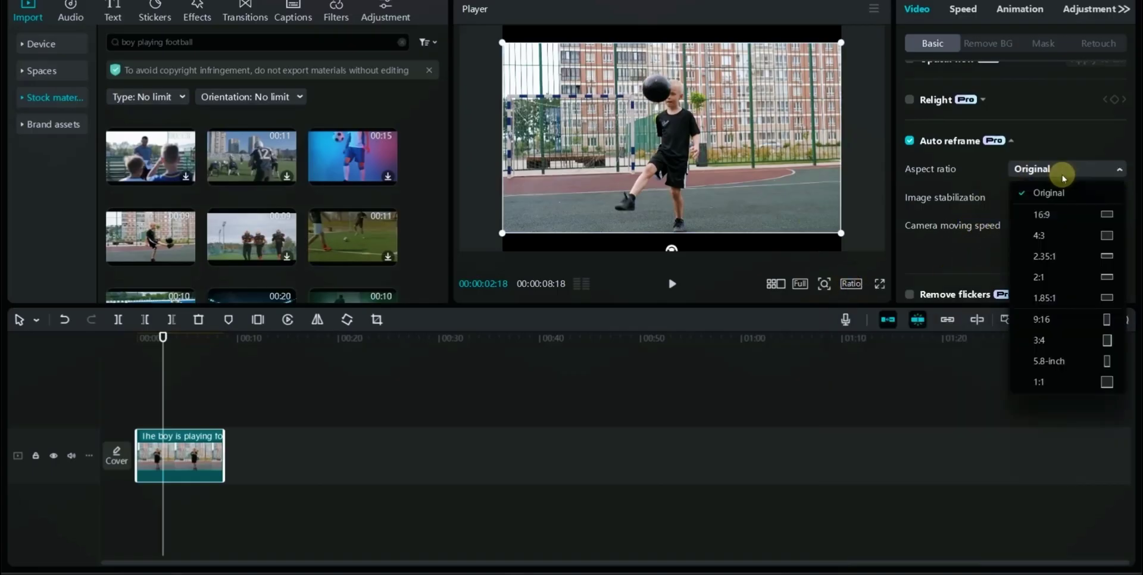
{"action": "left_click", "coordinate": [1051, 320]}
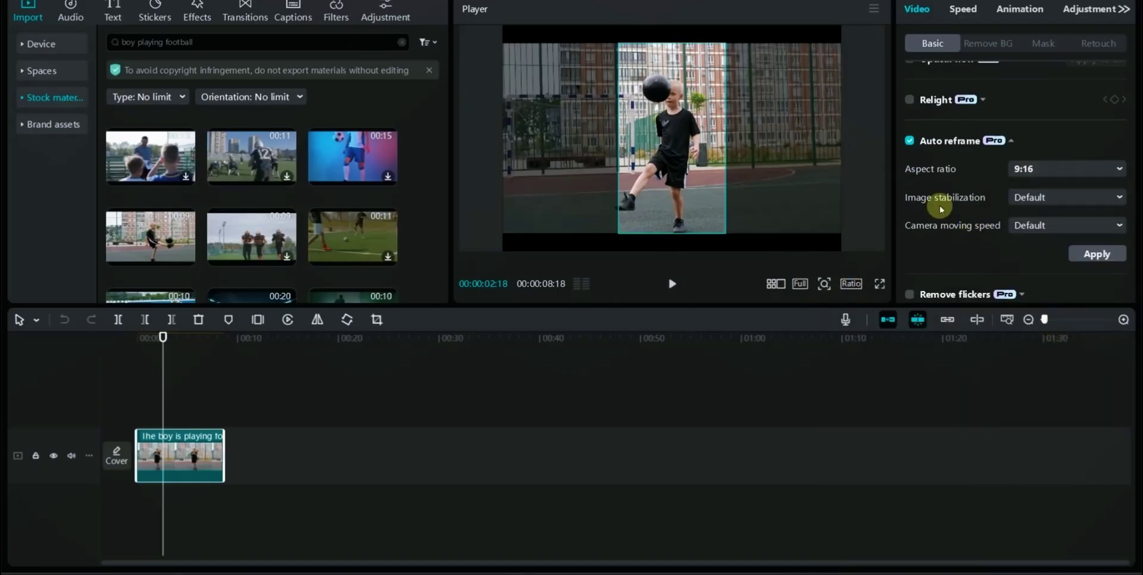
Step: Leave stabilization unchanged and play the reframed football clip from the start
{"action": "left_click", "coordinate": [1044, 206]}
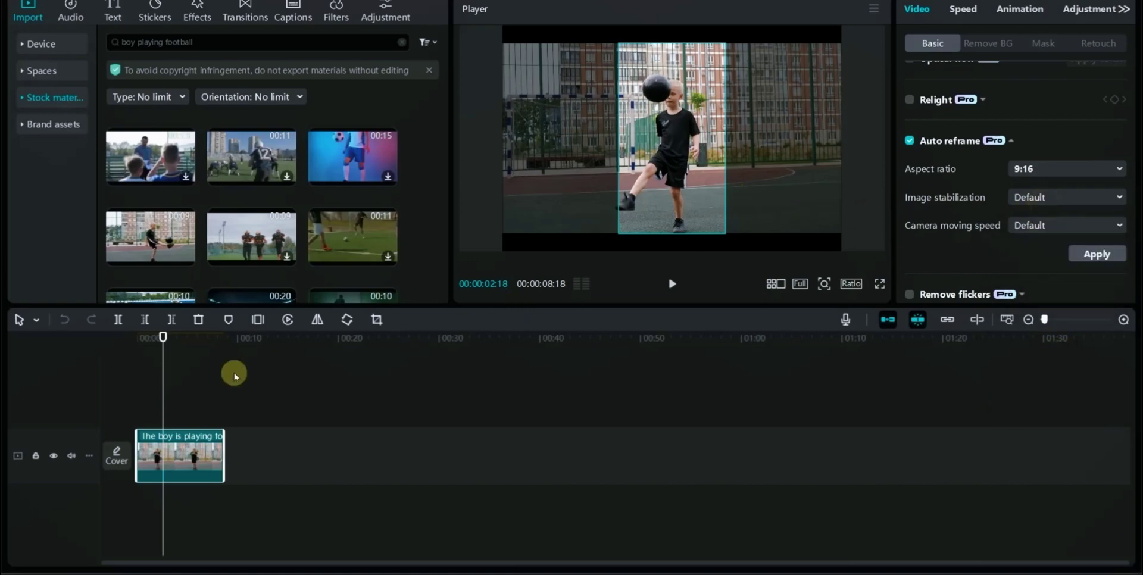
{"action": "left_click_drag", "start_coordinate": [162, 346], "coordinate": [105, 344]}
{"action": "left_click", "coordinate": [673, 283]}
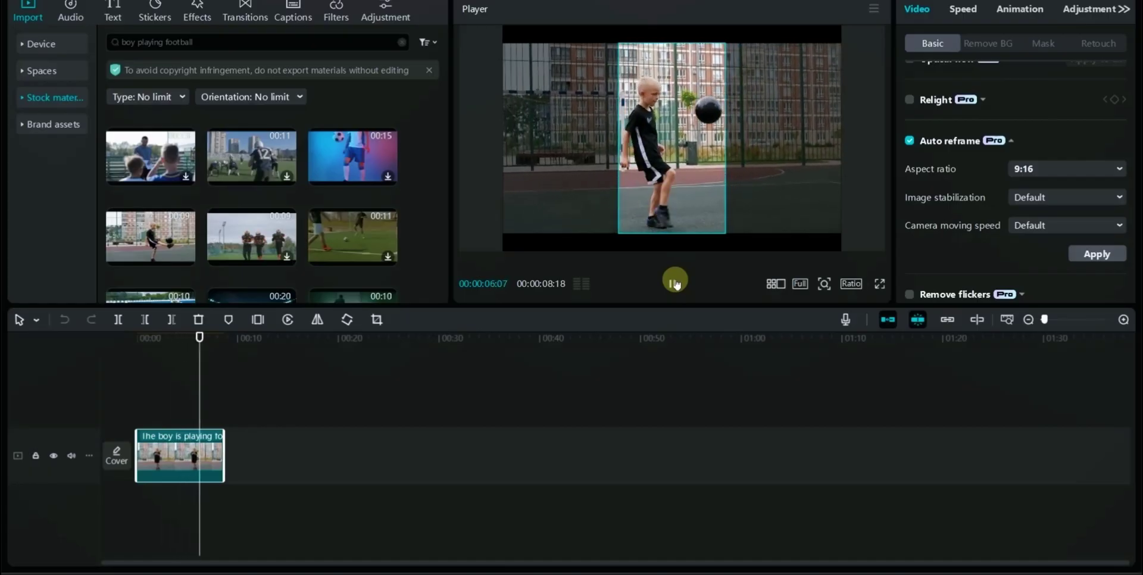
{"action": "left_click", "coordinate": [673, 283]}
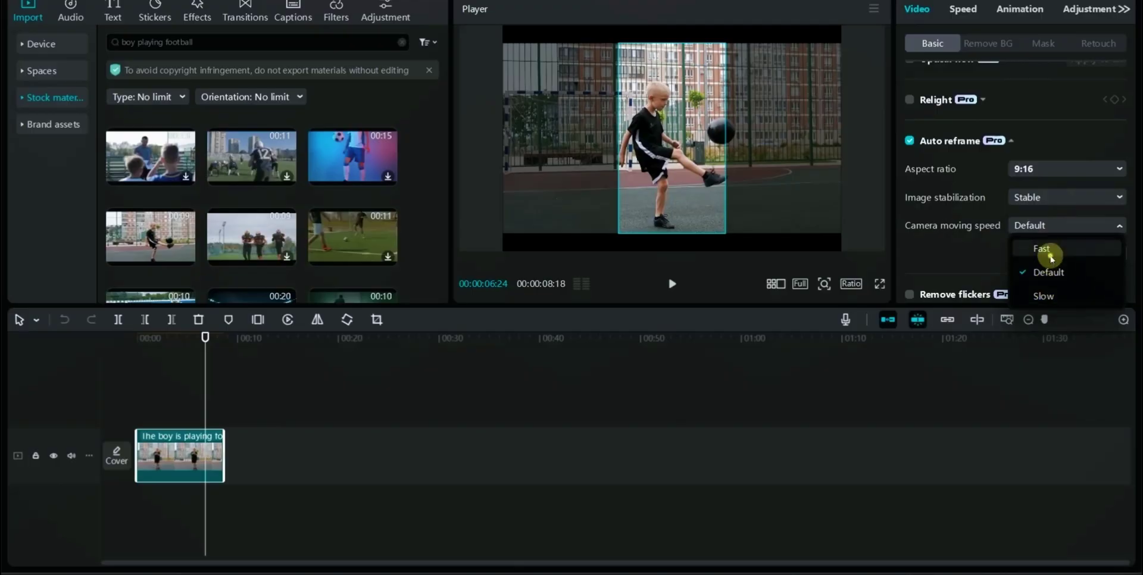
{"action": "left_click_drag", "start_coordinate": [221, 339], "coordinate": [94, 339]}
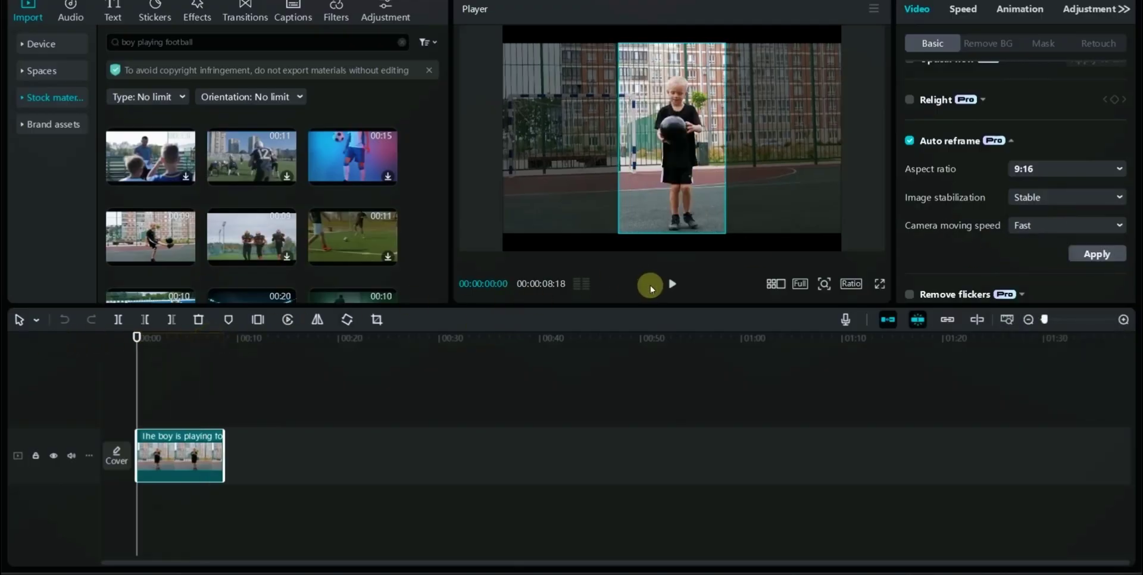
{"action": "left_click", "coordinate": [671, 284]}
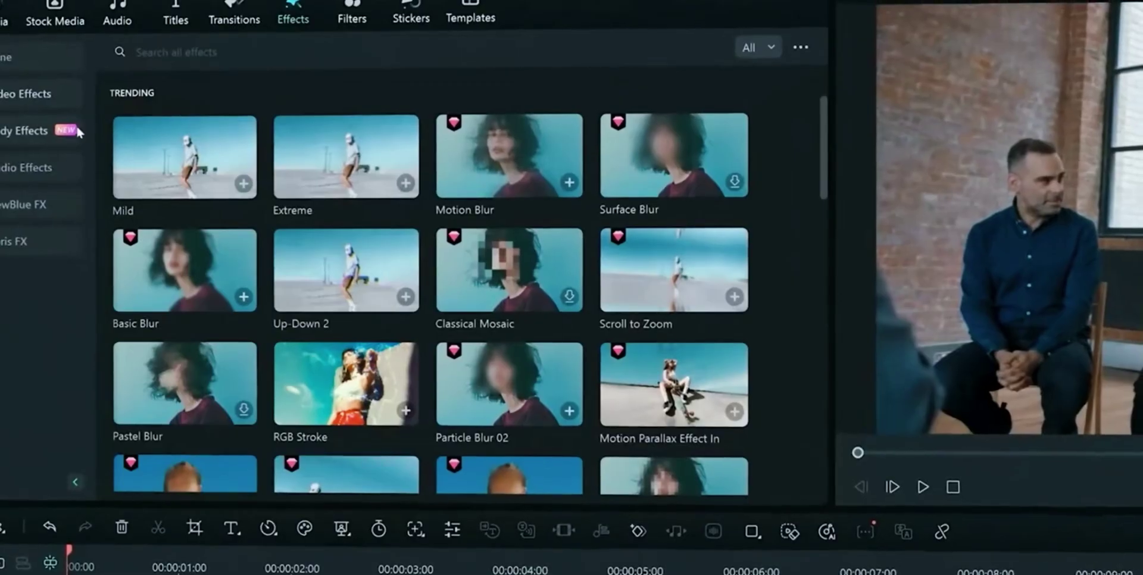
Step: Apply Body Effects > Face Mosaic > AI Classic Mosaic, confirm the face, and play it back
{"action": "left_click", "coordinate": [77, 126]}
{"action": "left_click", "coordinate": [37, 202]}
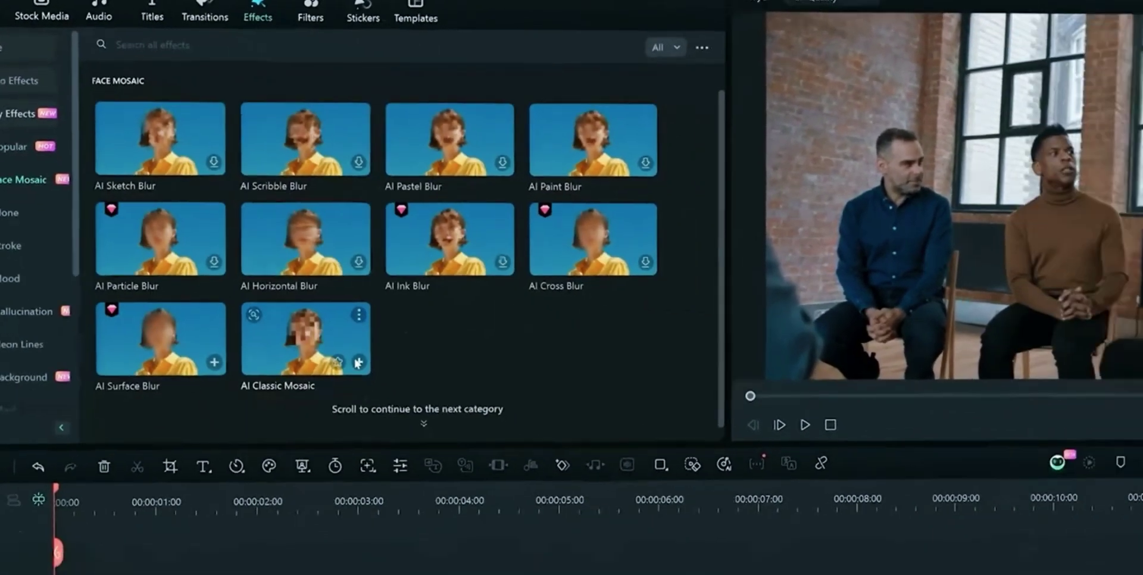
{"action": "left_click", "coordinate": [406, 411]}
{"action": "left_click", "coordinate": [262, 503]}
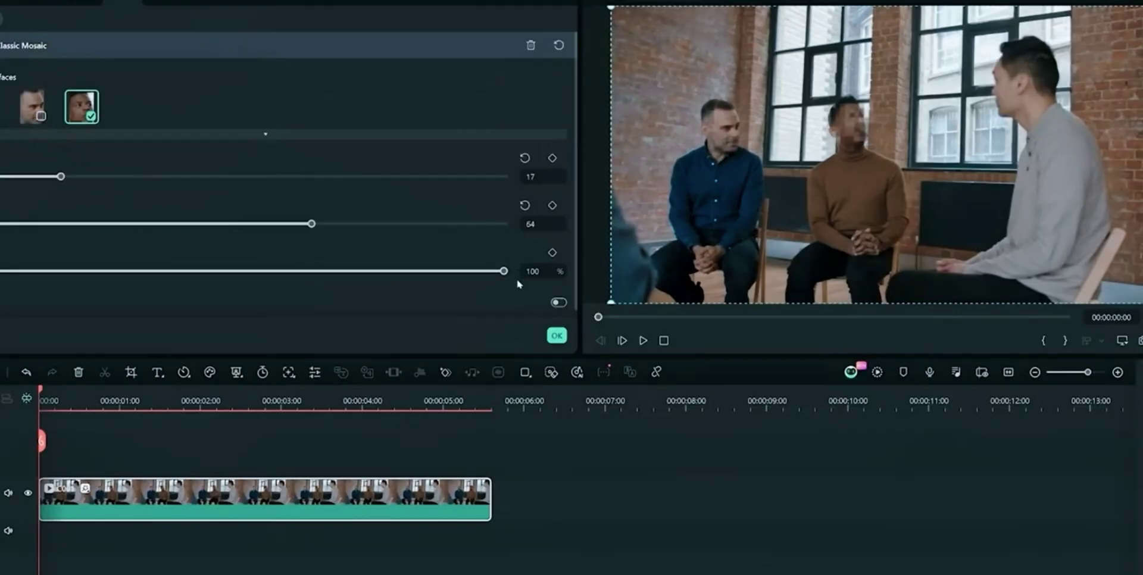
{"action": "left_click", "coordinate": [558, 337]}
{"action": "key", "text": "space"}
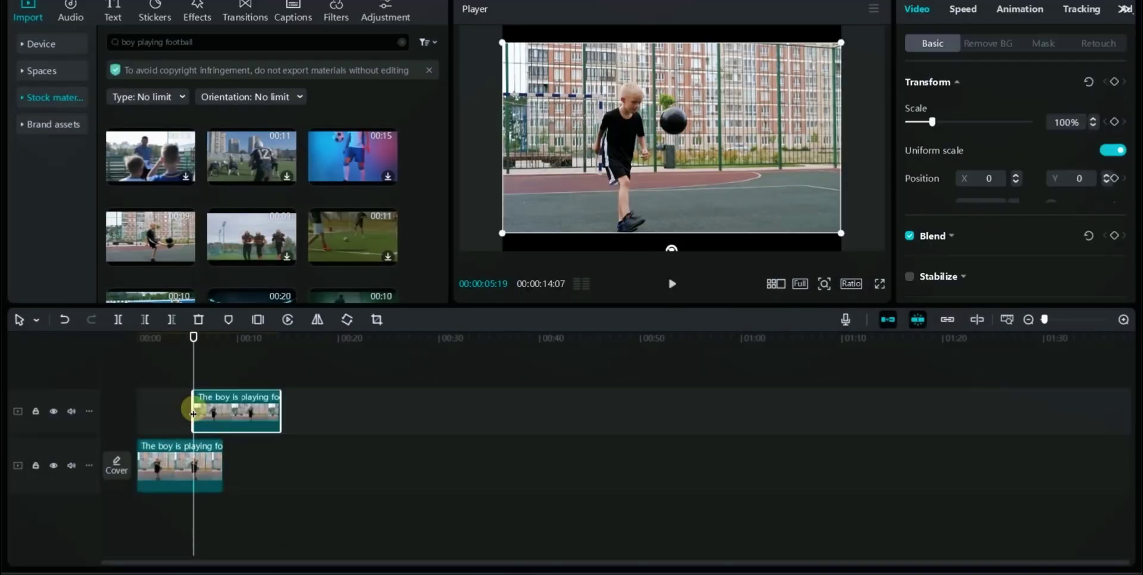
Step: Align the top clip to the timeline start and drop the Blur effect over the football clip
{"action": "left_click_drag", "start_coordinate": [193, 410], "coordinate": [138, 410]}
{"action": "left_click_drag", "start_coordinate": [191, 337], "coordinate": [118, 337]}
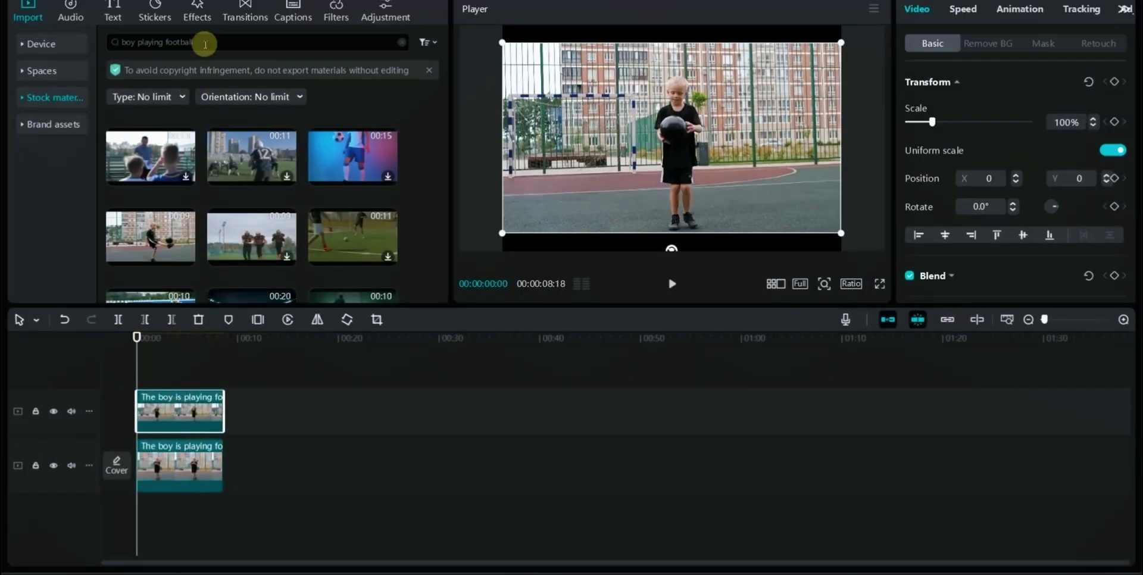
{"action": "left_click", "coordinate": [202, 8]}
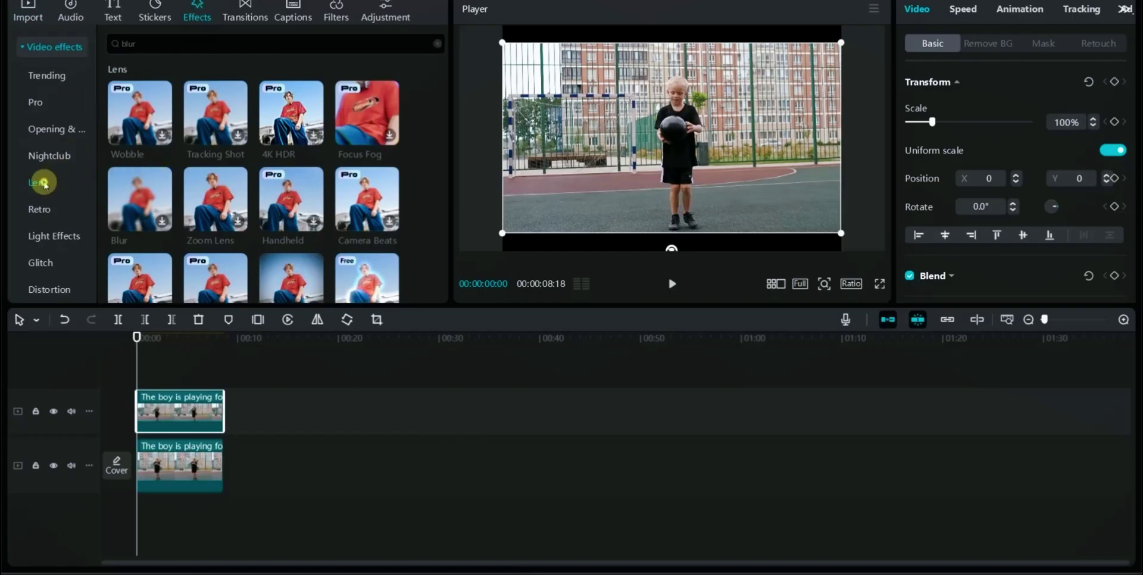
{"action": "left_click_drag", "start_coordinate": [136, 205], "coordinate": [178, 411]}
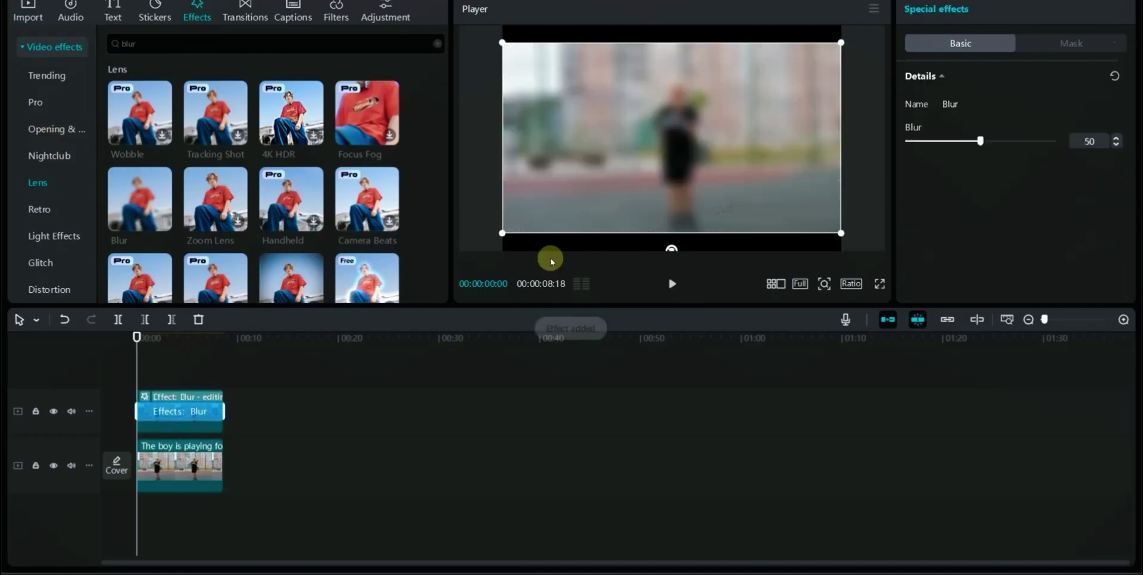
Step: Mask the blur with a small circle on the boy's face, track it, and play back
{"action": "left_click", "coordinate": [1070, 49]}
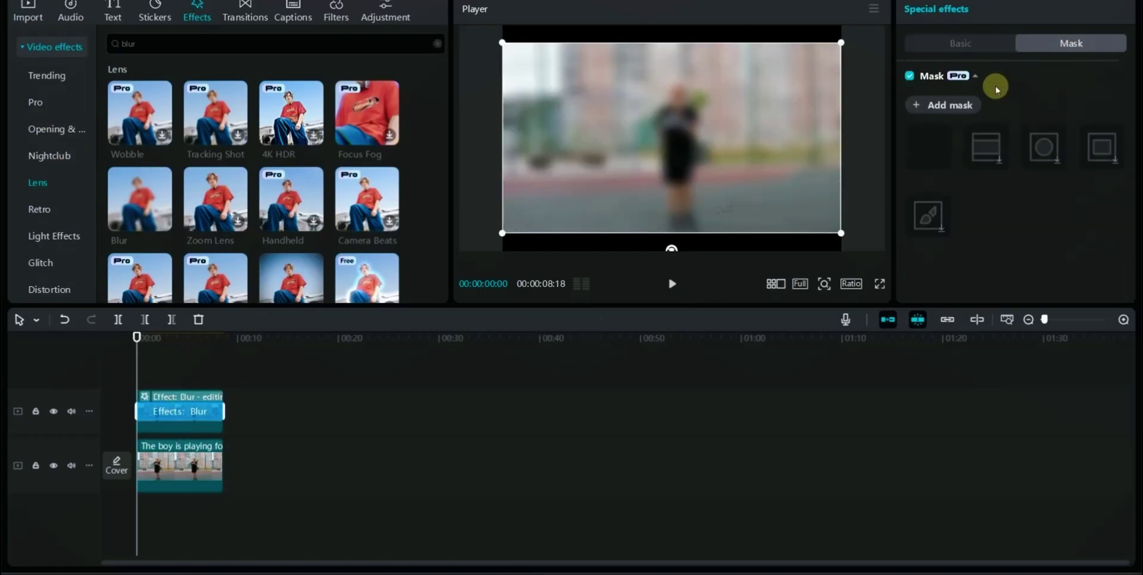
{"action": "left_click", "coordinate": [1051, 157]}
{"action": "left_click", "coordinate": [1050, 159]}
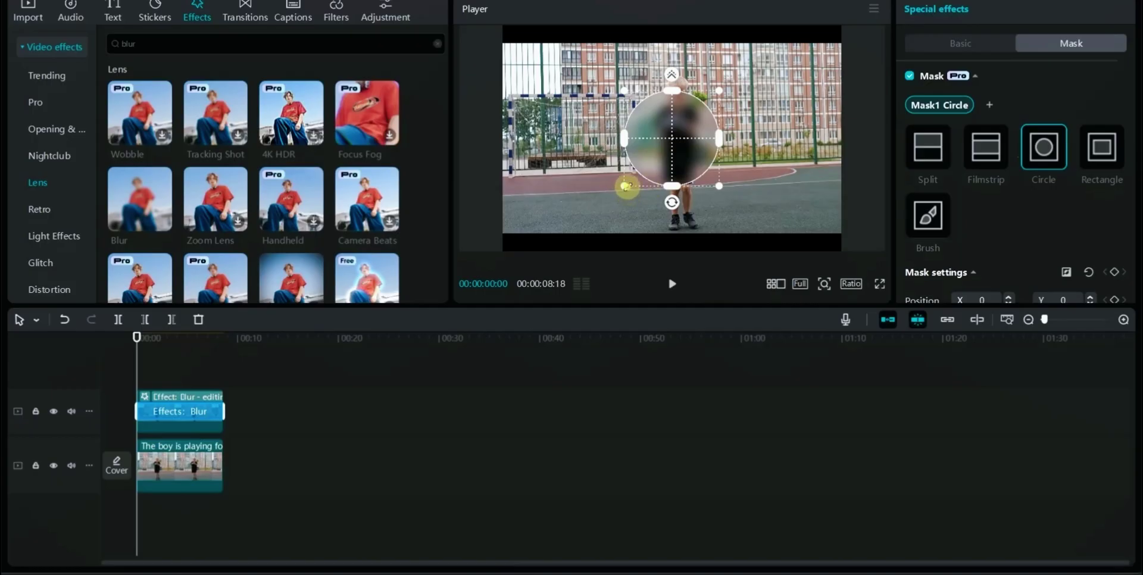
{"action": "left_click_drag", "start_coordinate": [625, 184], "coordinate": [679, 90]}
{"action": "scroll", "coordinate": [1033, 260], "scroll_direction": "down", "scroll_amount": 5}
{"action": "left_click", "coordinate": [1099, 284]}
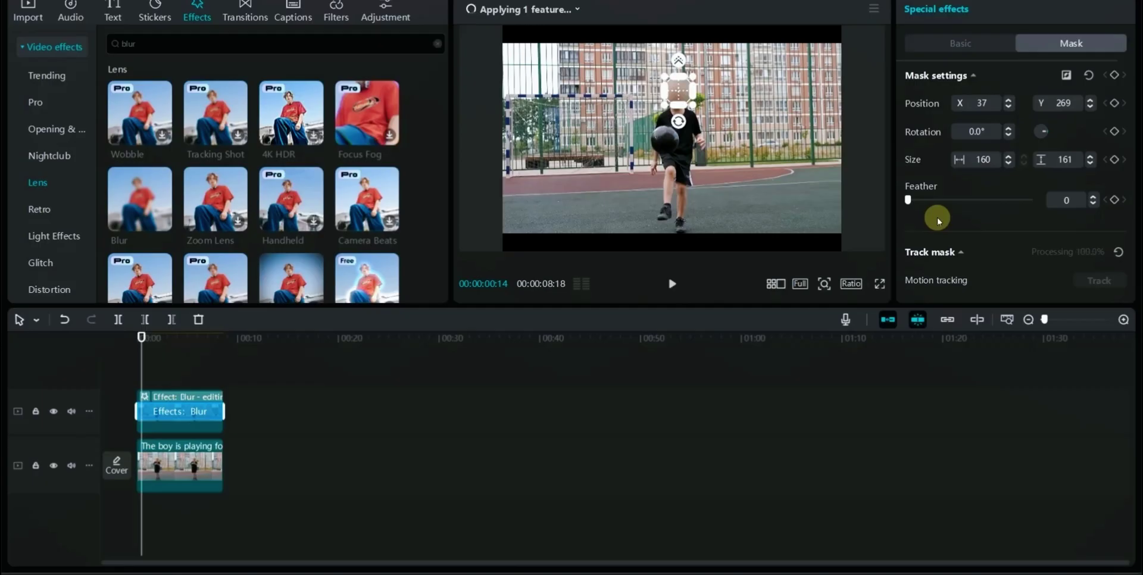
{"action": "left_click", "coordinate": [671, 283]}
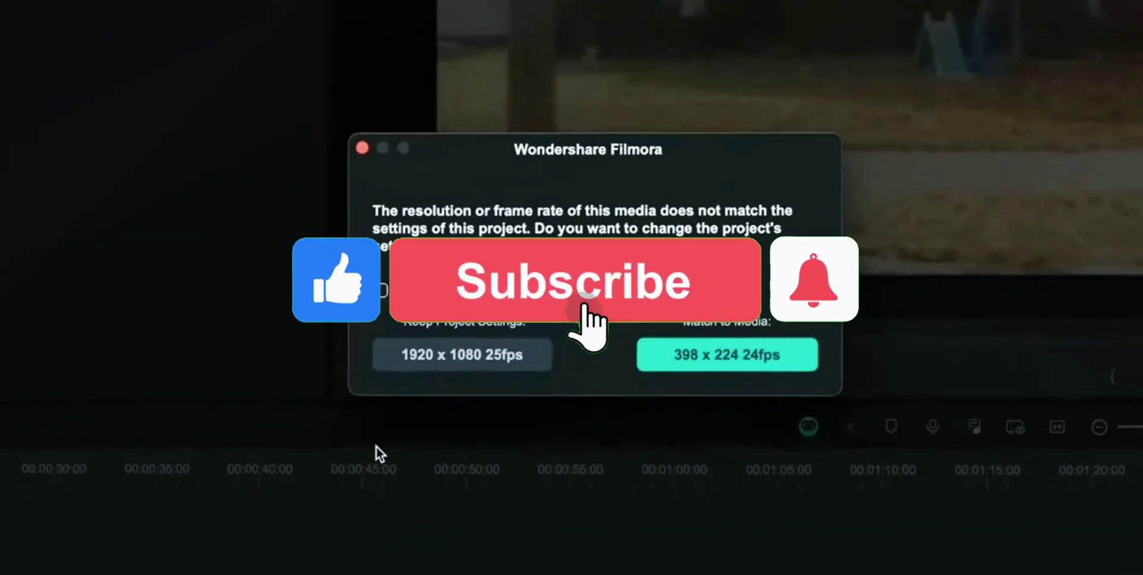
Step: Keep the 1920 x 1080 25fps project settings, enable AI Video Enhancer, and generate
{"action": "left_click", "coordinate": [470, 360]}
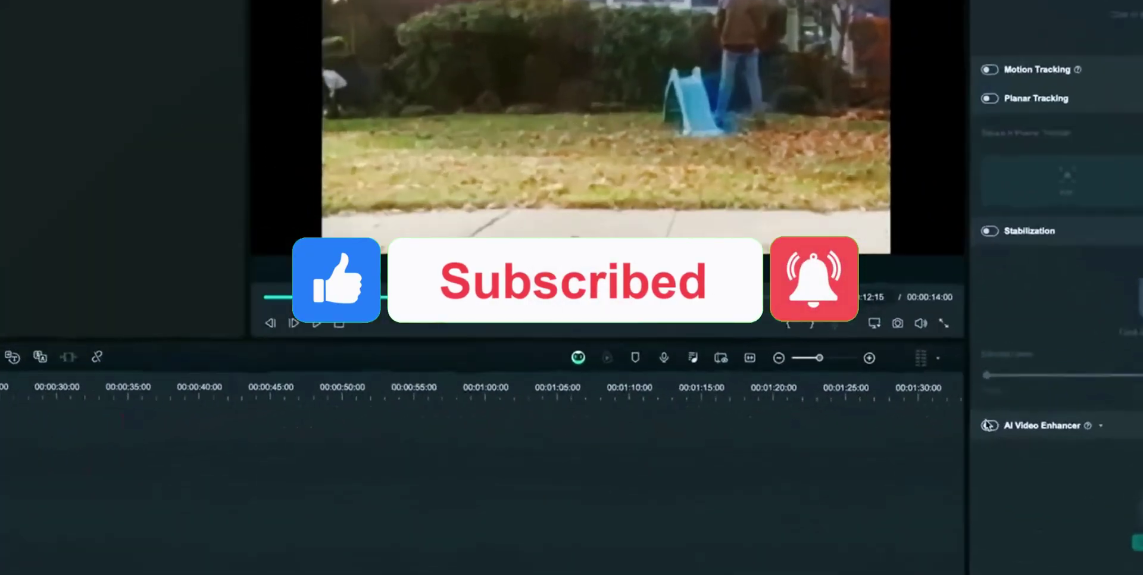
{"action": "left_click", "coordinate": [1030, 426]}
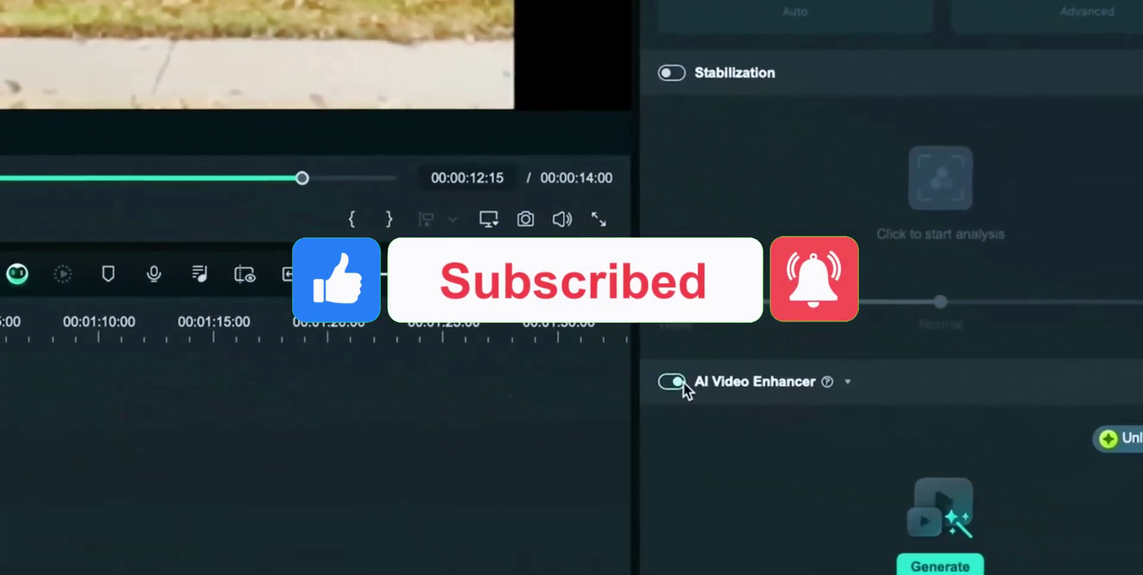
{"action": "left_click", "coordinate": [946, 564]}
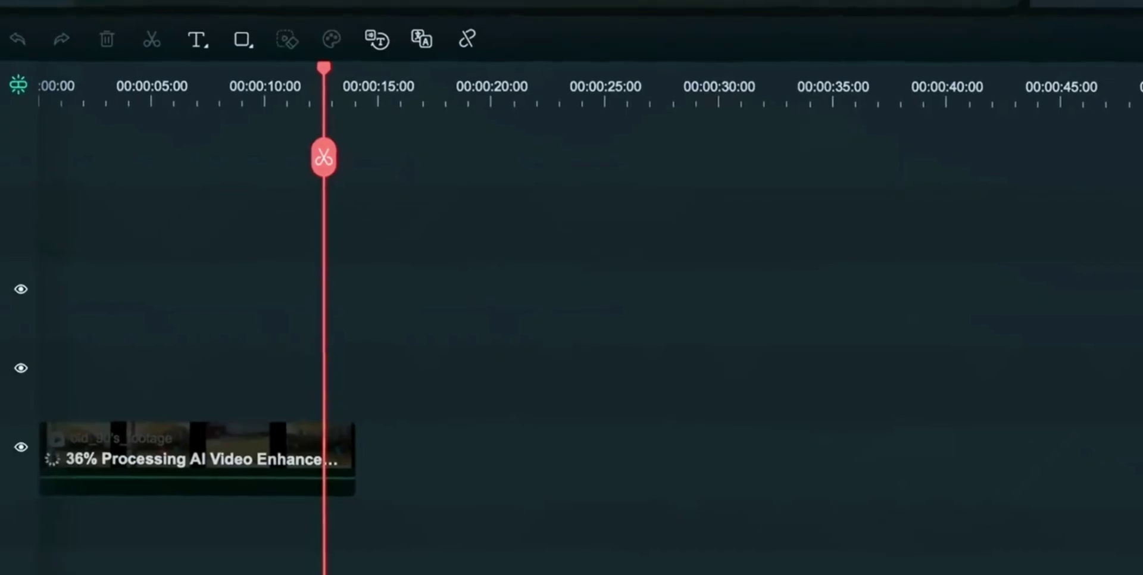